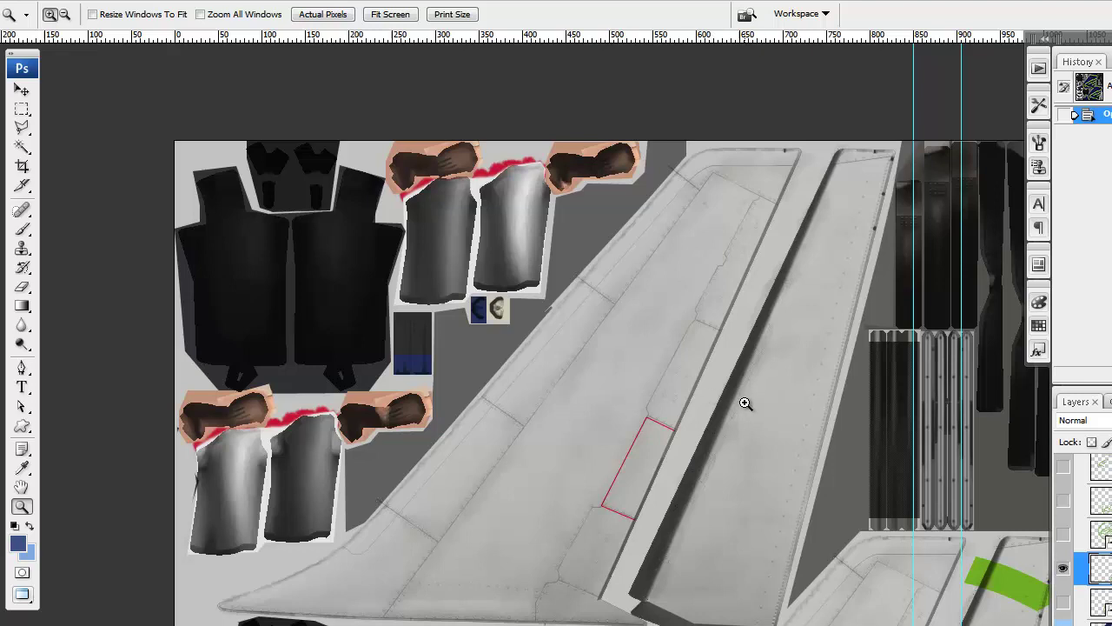
Draw the dark blue light-bulb custom shape across the tail fin and nudge it slightly left
left_click(21, 426)
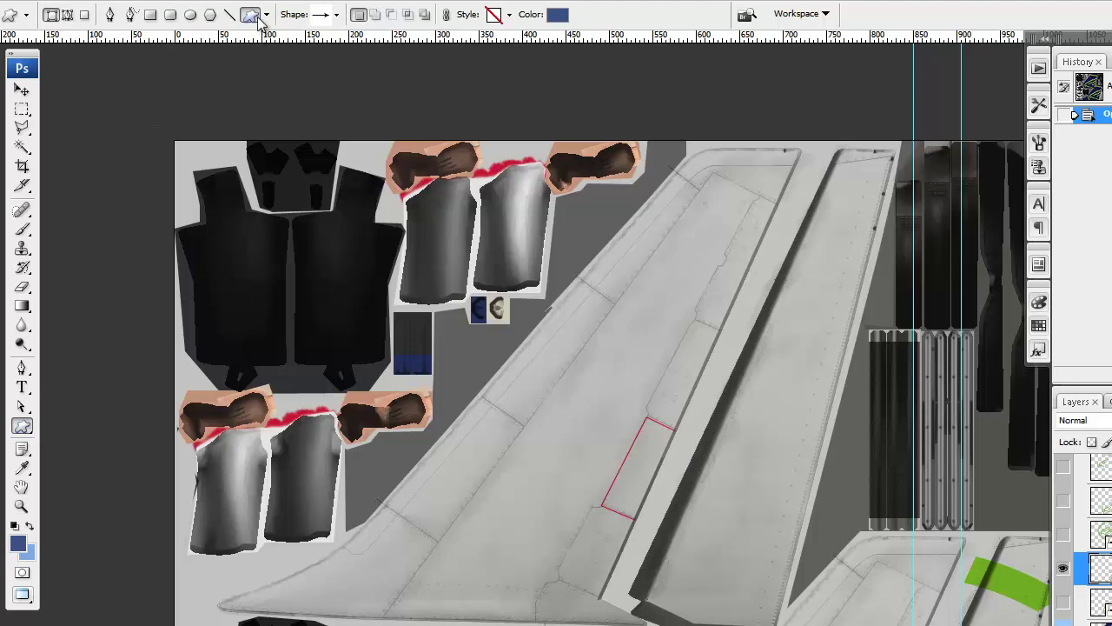
left_click(337, 15)
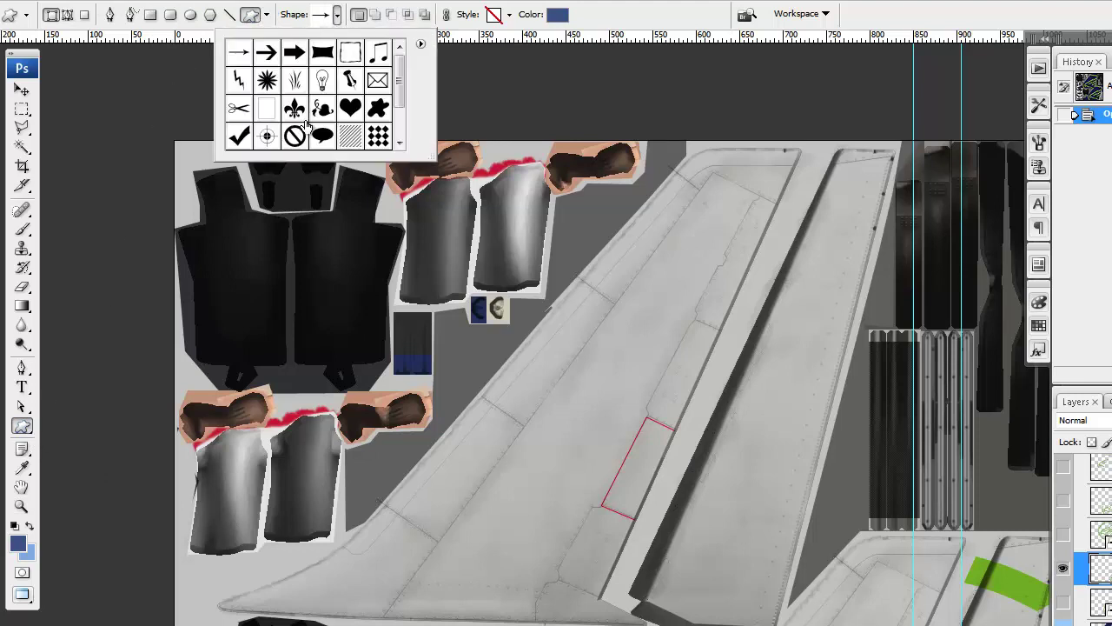
left_click(323, 80)
left_click_drag(624, 233, 835, 577)
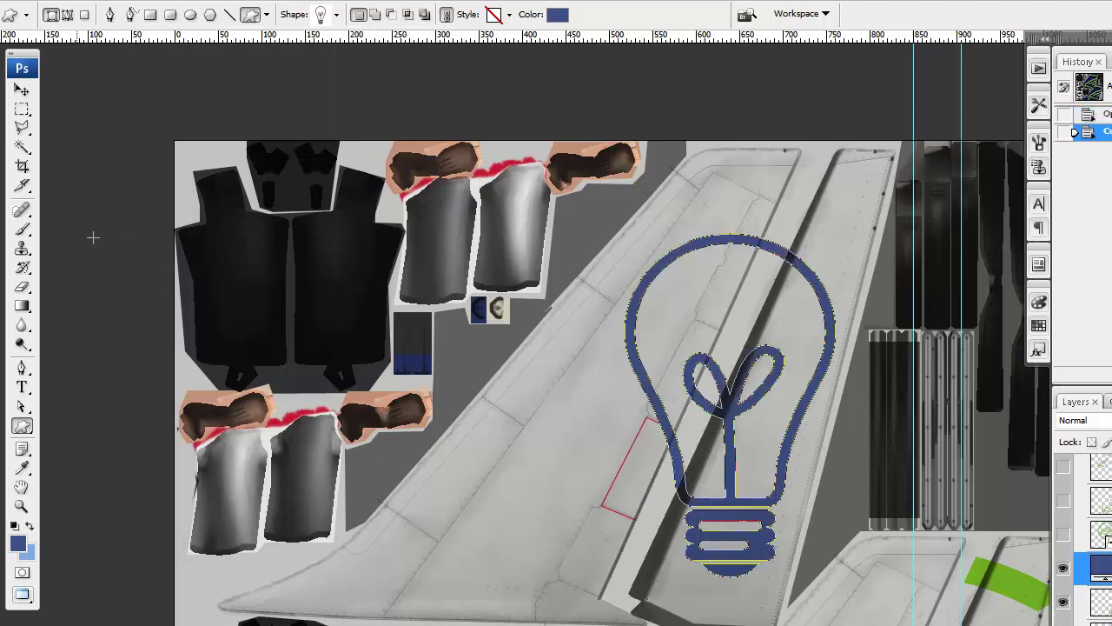
left_click(22, 90)
left_click_drag(757, 484, 716, 475)
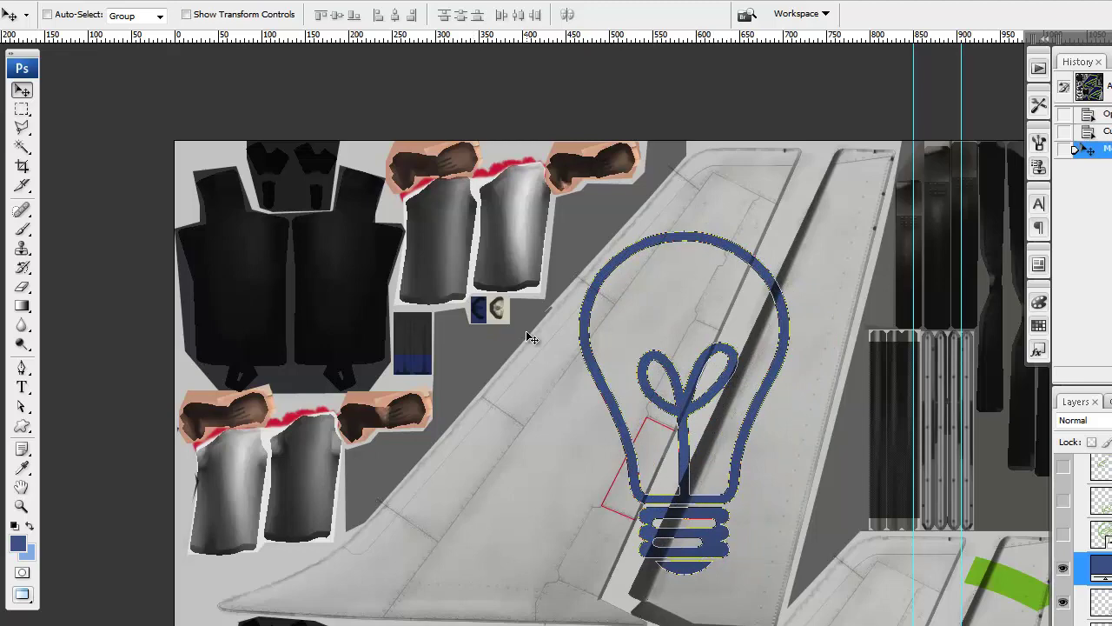
Nudge the bulb down-left, then float the Layers panel and enlarge it to show more layers
mouse_move(692, 382)
left_mouse_down()
mouse_move(674, 391)
mouse_move(684, 393)
left_mouse_up()
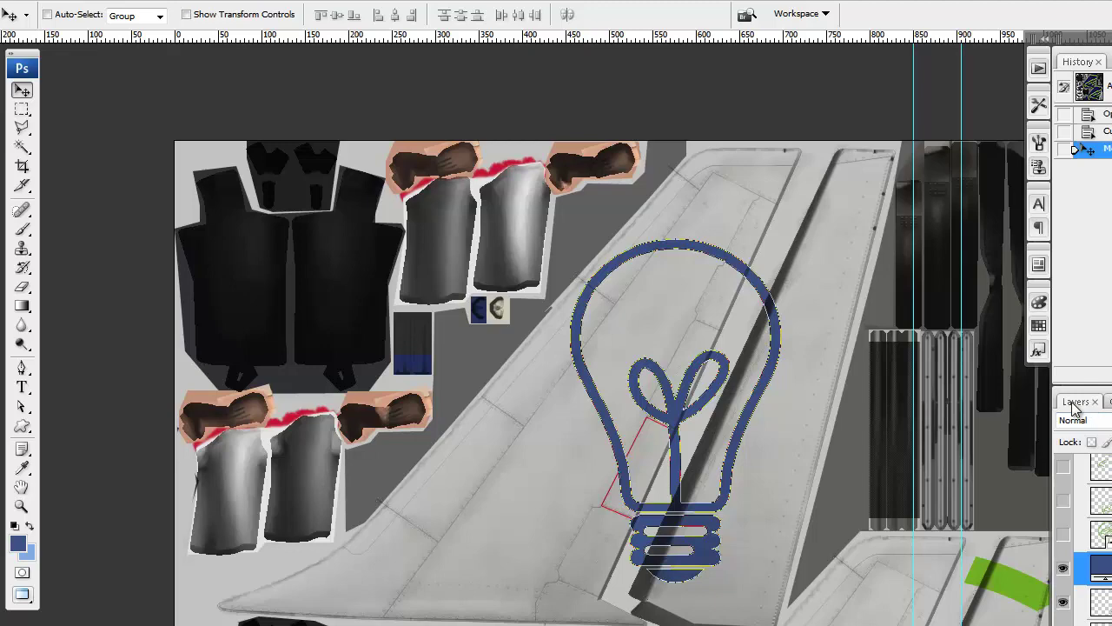
left_click_drag(1077, 401, 713, 191)
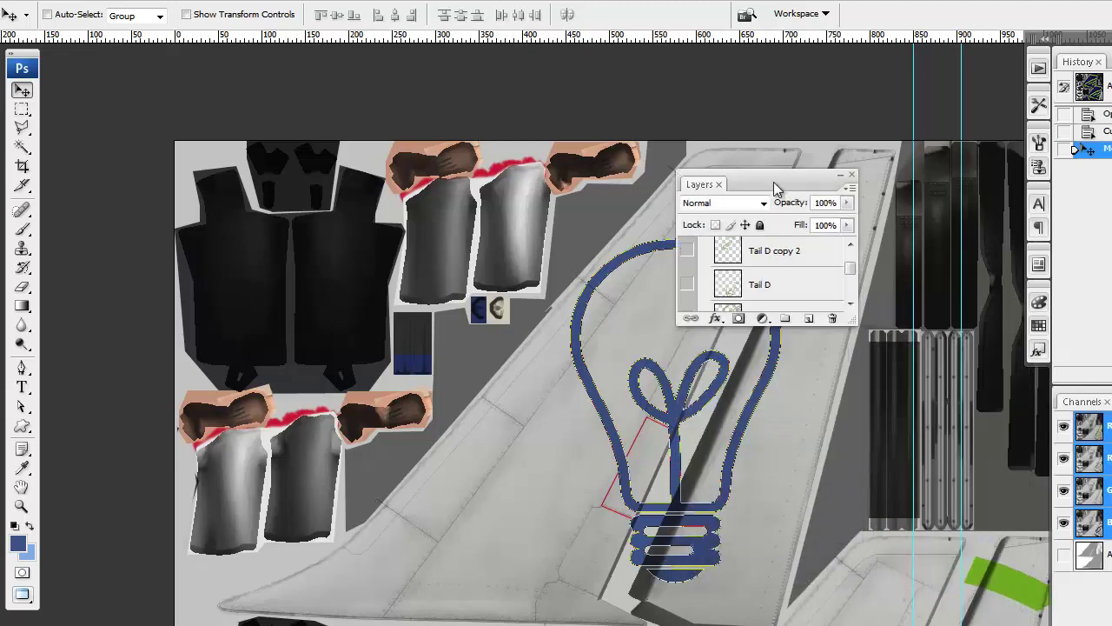
left_click_drag(781, 186, 891, 177)
left_click_drag(975, 319, 999, 519)
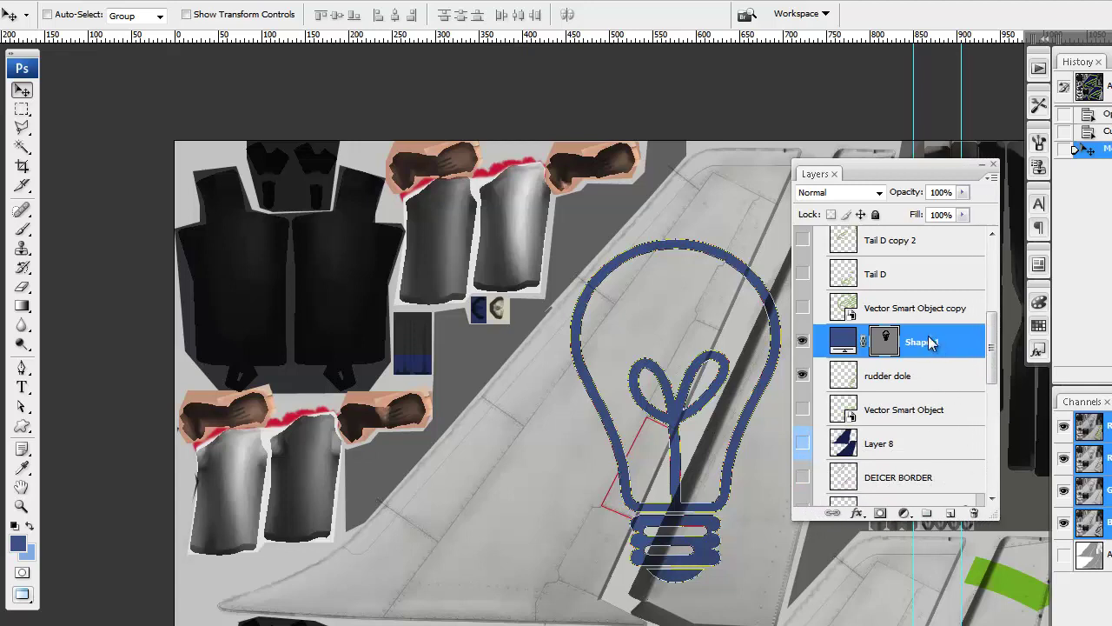
Duplicate the Shape 1 layer twice, creating Shape 1 copy and Shape 1 copy 2
right_click(930, 342)
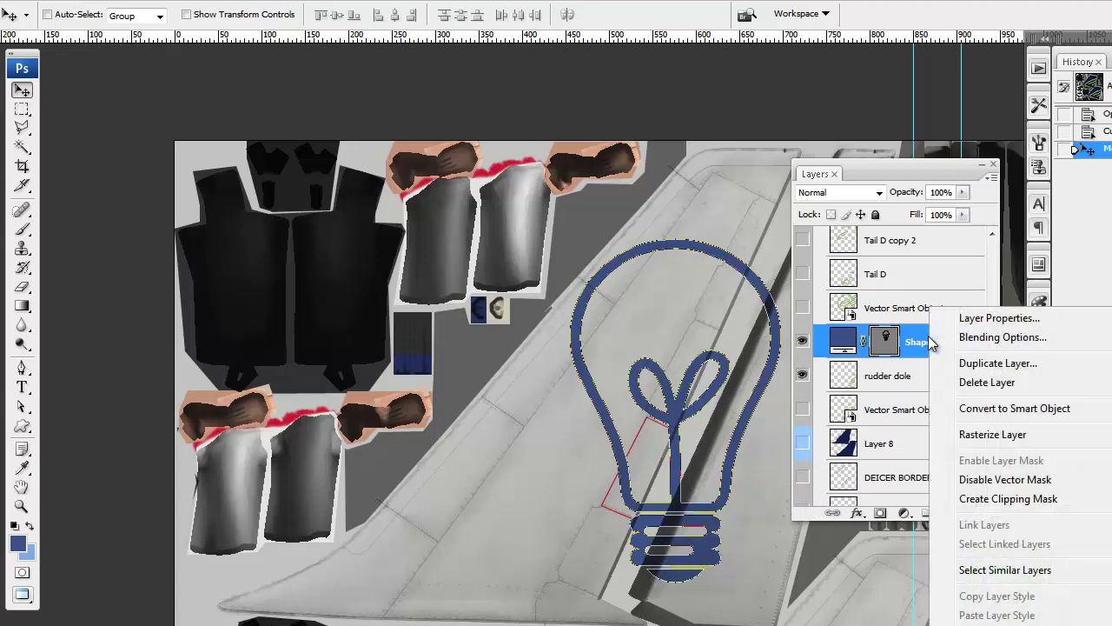
left_click(980, 366)
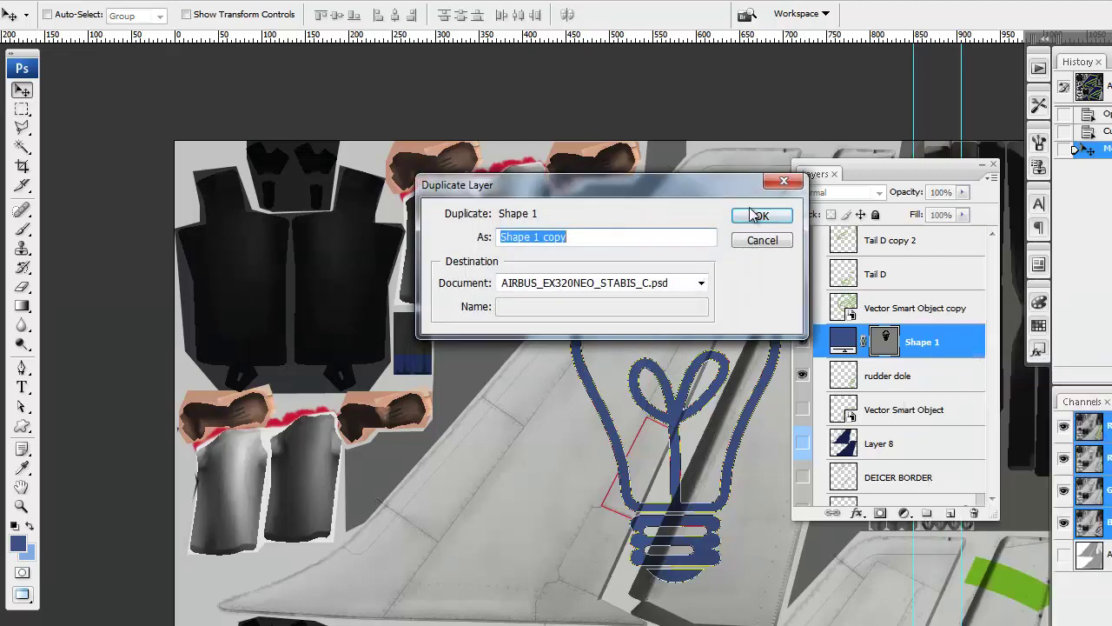
left_click(752, 215)
right_click(922, 339)
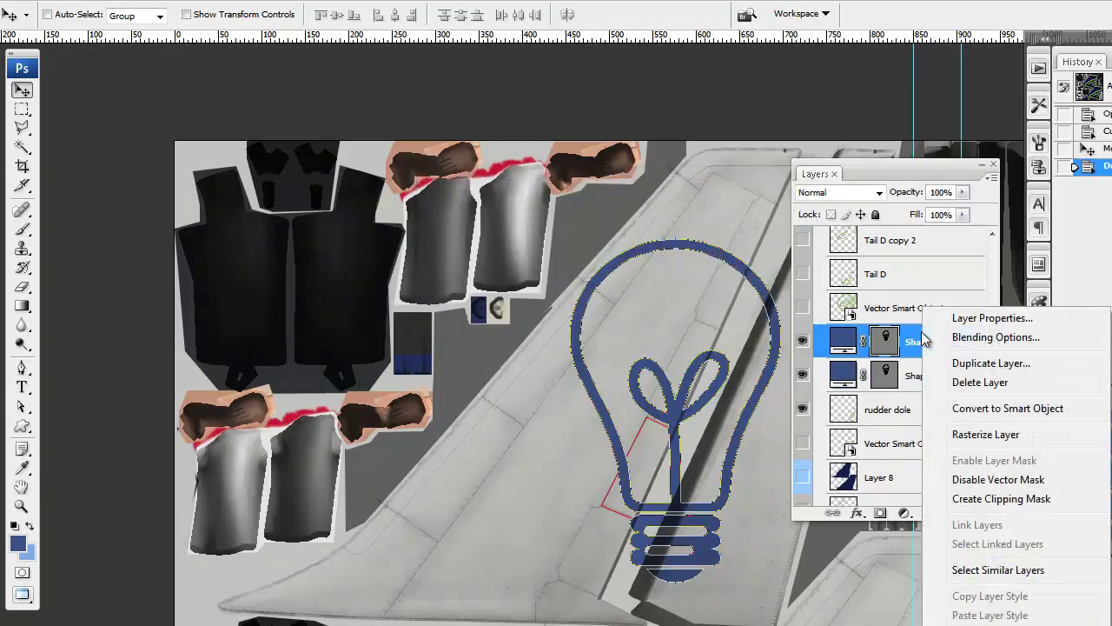
left_click(1015, 362)
left_click(776, 219)
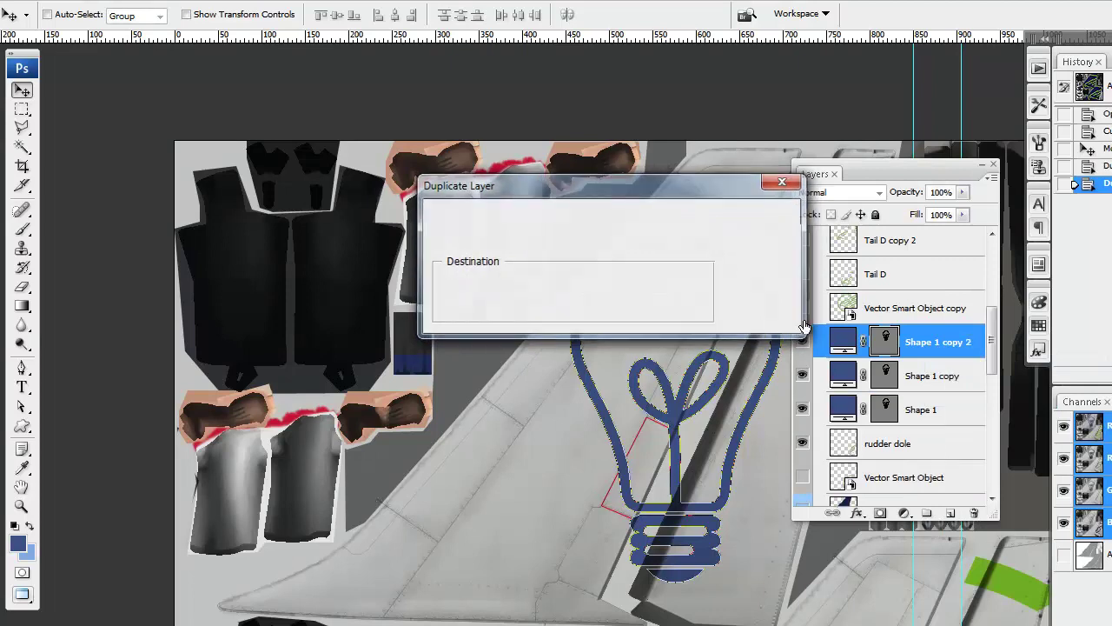
Hide Shape 1, rasterize both copies, and leave Shape 1 copy 2 selected
left_click(803, 409)
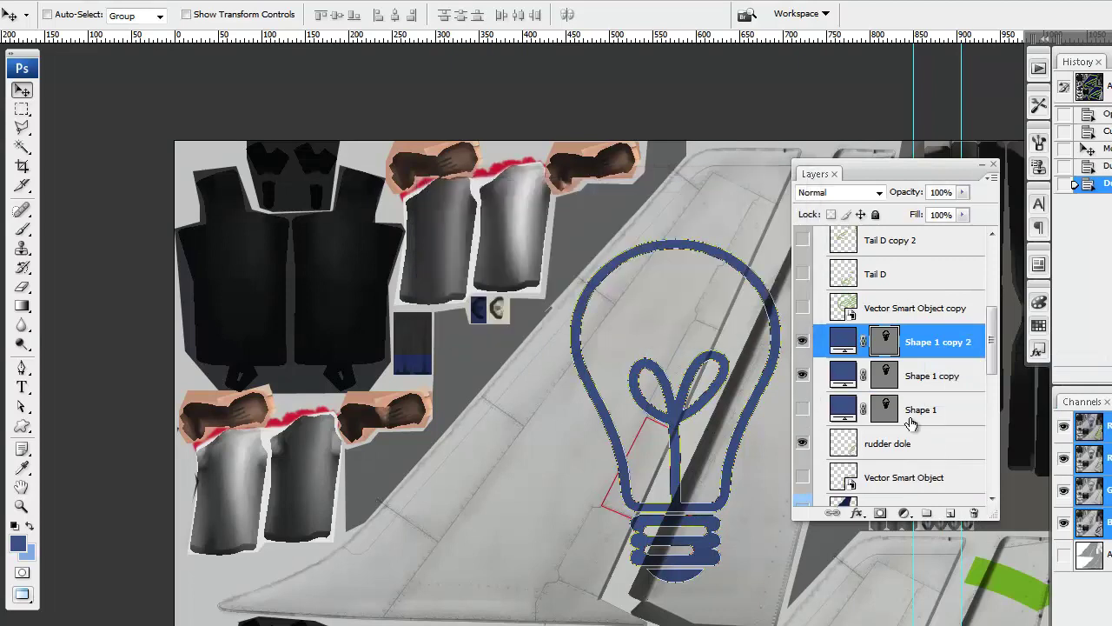
left_click(910, 421)
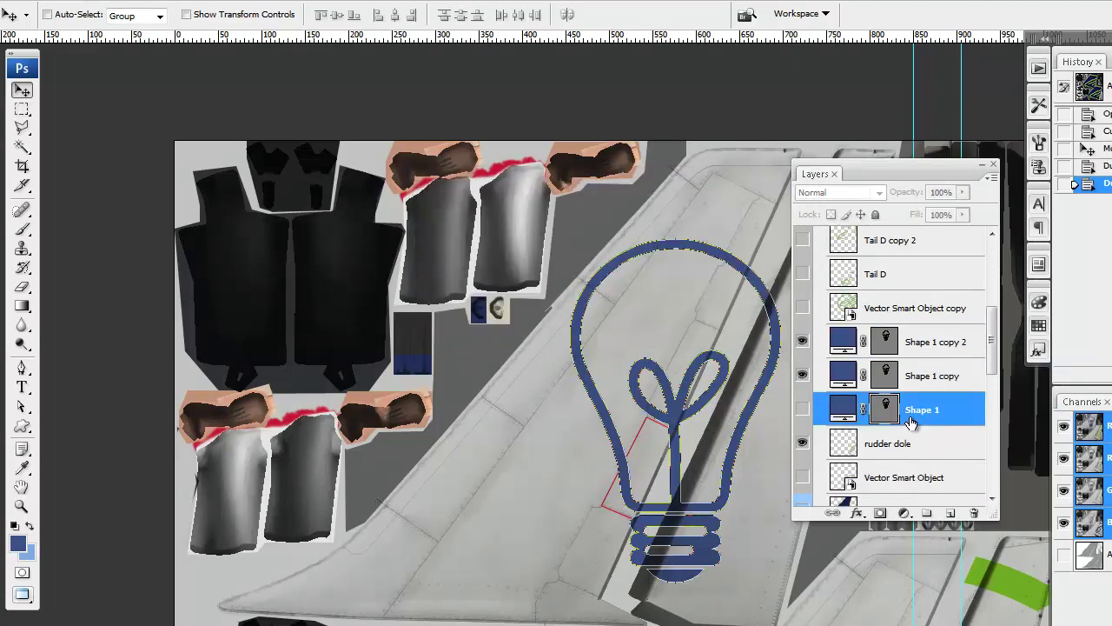
left_click(936, 381)
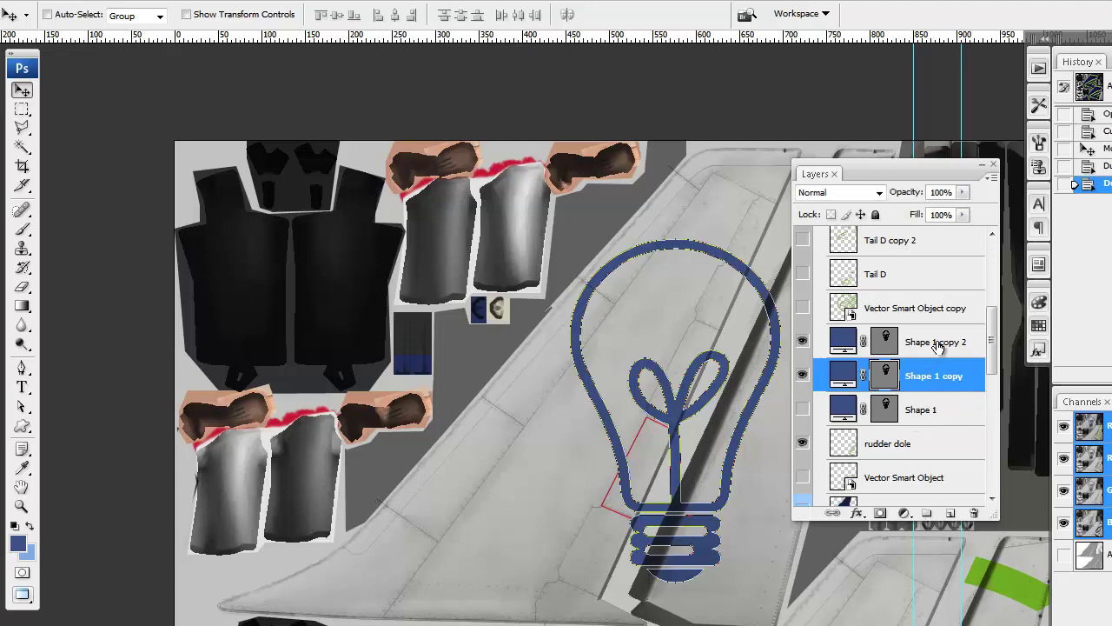
left_click(937, 346, "shift")
right_click(938, 346)
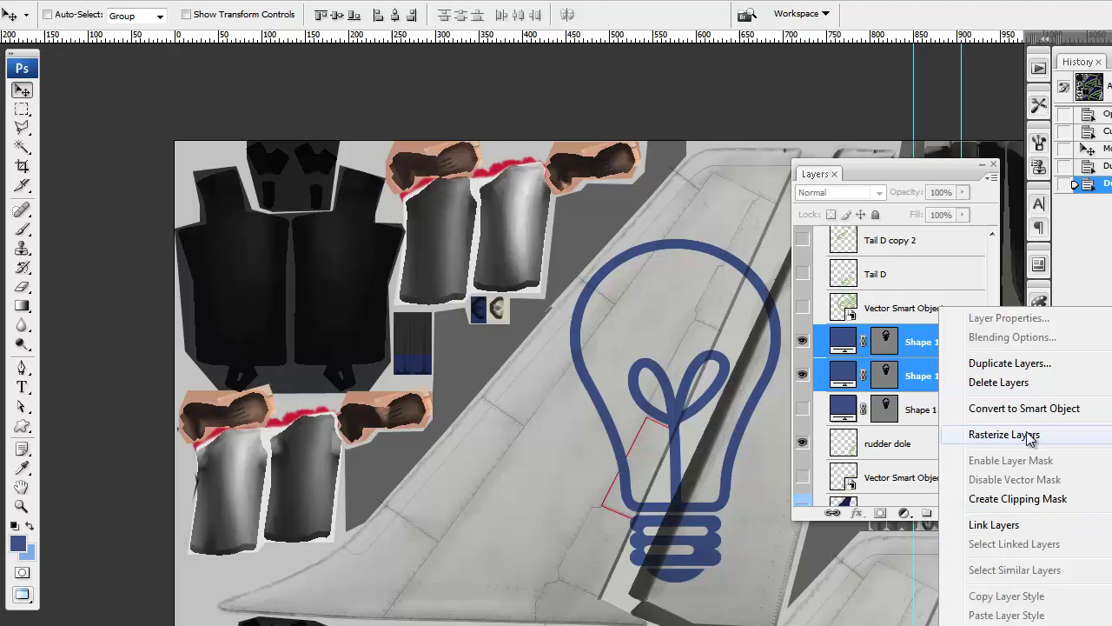
left_click(1069, 439)
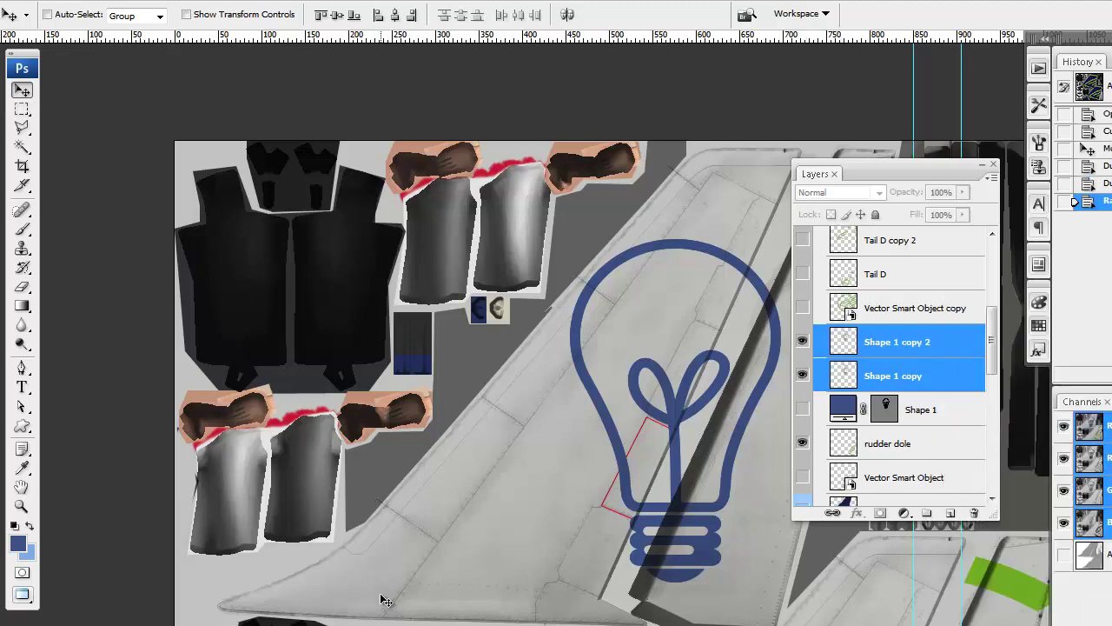
left_click(902, 340)
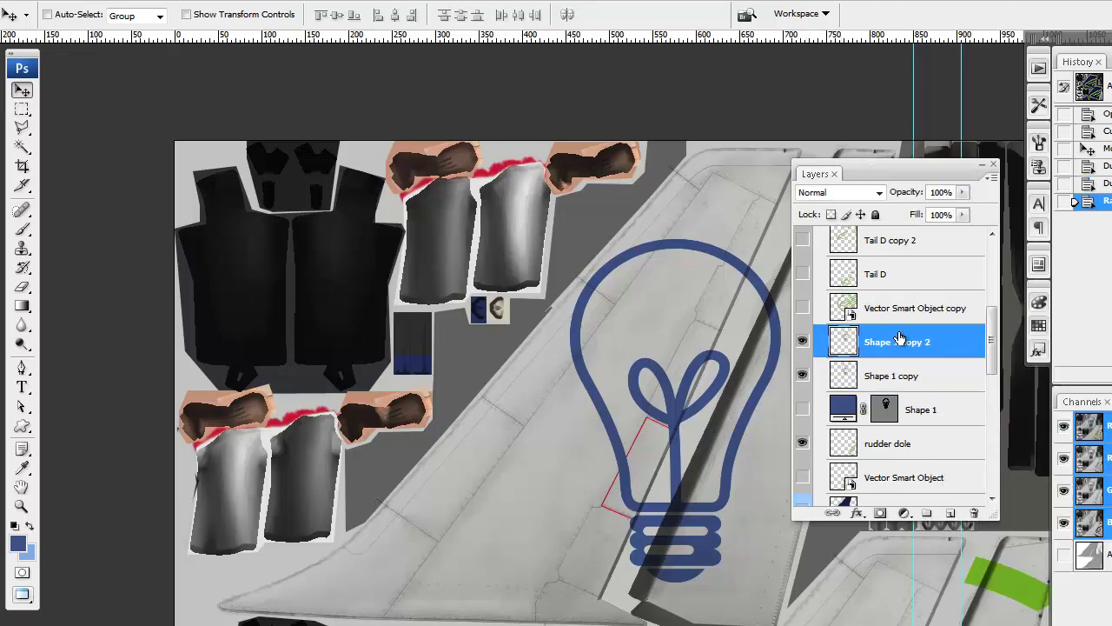
left_click_drag(890, 172, 1078, 193)
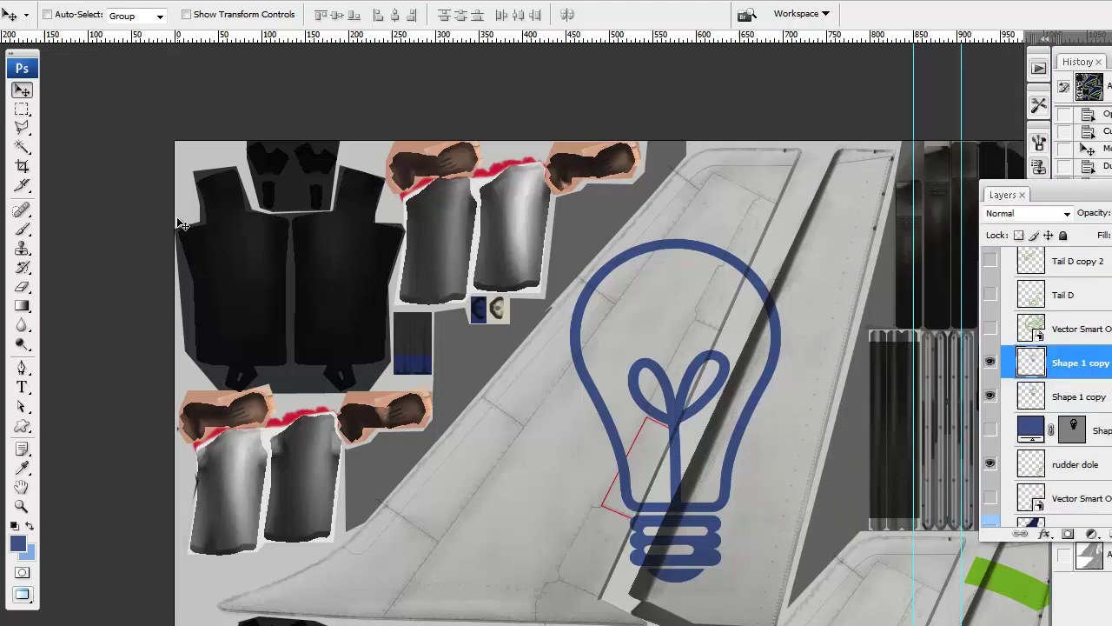
Start a Scale transform on Shape 1 copy 2 with the left-middle reference point
left_click(52, 5)
mouse_move(104, 297)
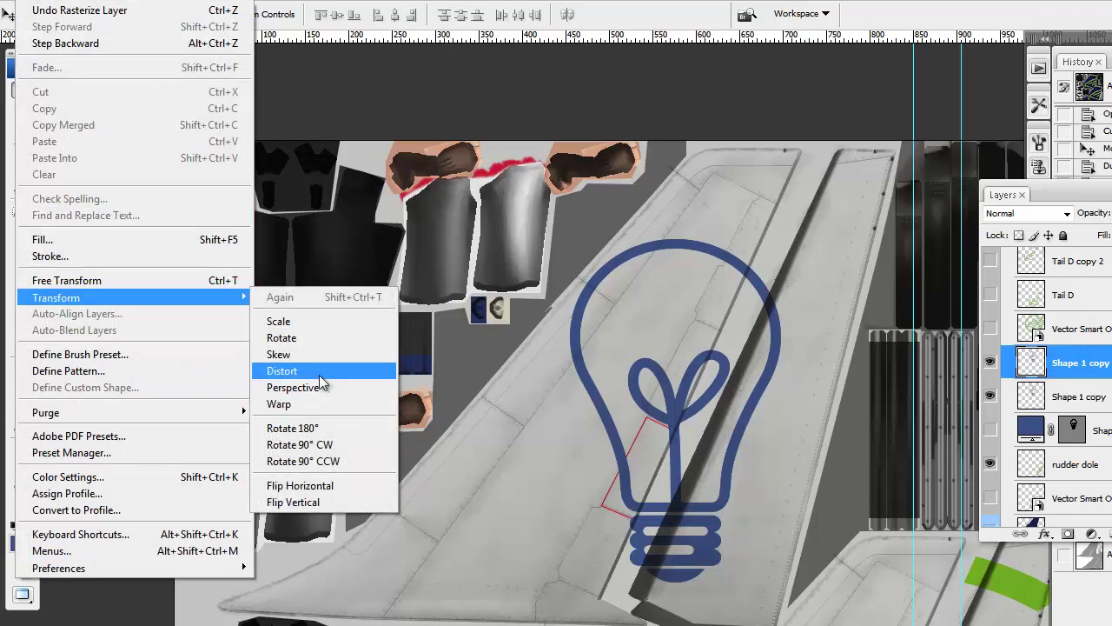
left_click(318, 322)
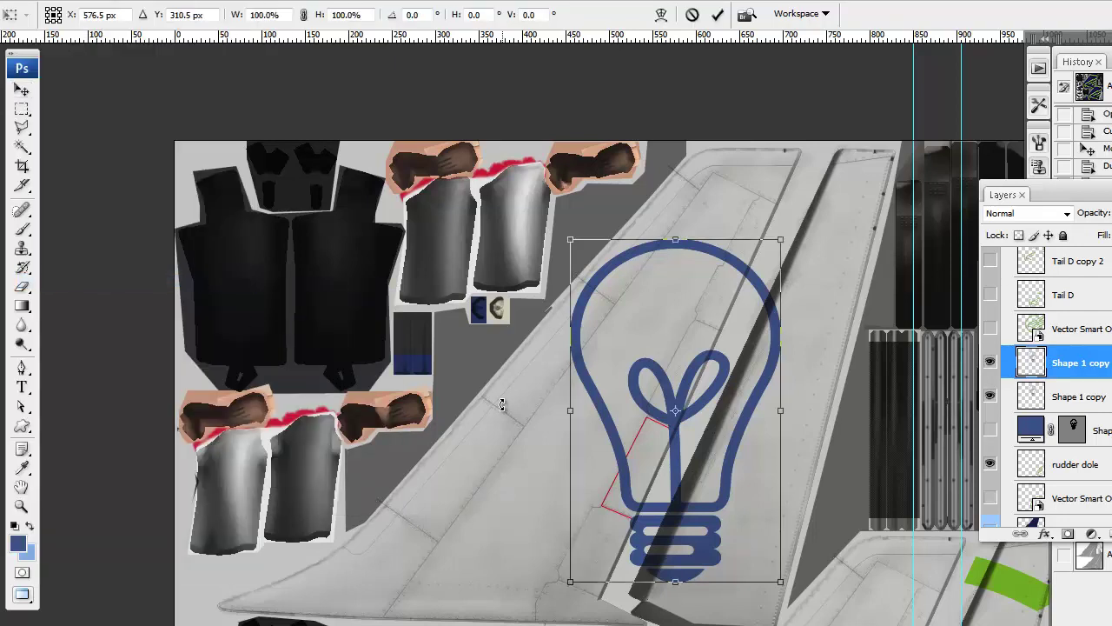
left_click(48, 15)
Move the bulb copy's X position from 455 to 510 px, using Calculator for 455+55
double_click(97, 14)
key("XF86Calculator")
left_click_drag(870, 175, 650, 153)
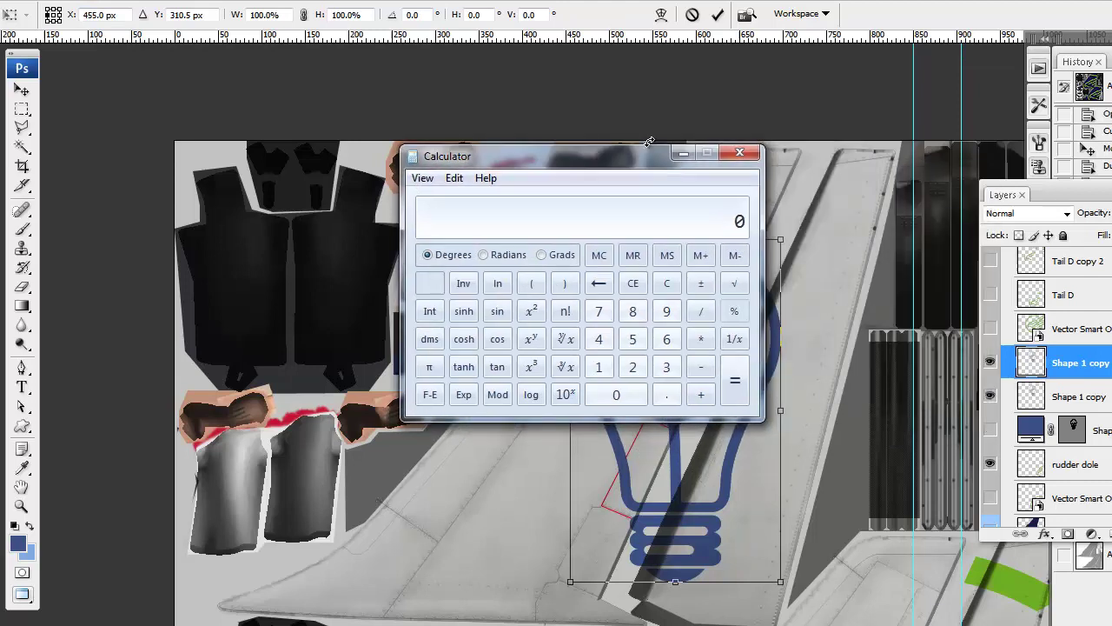
type("455")
type("55")
key("Return")
left_click(94, 14)
double_click(94, 14)
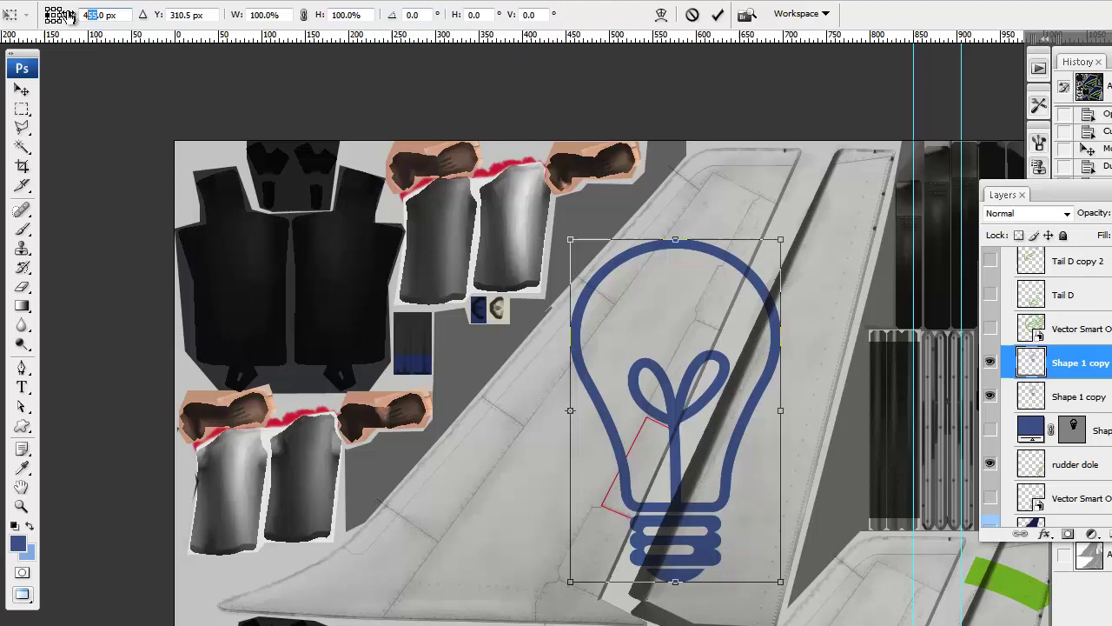
type("510")
key("Return")
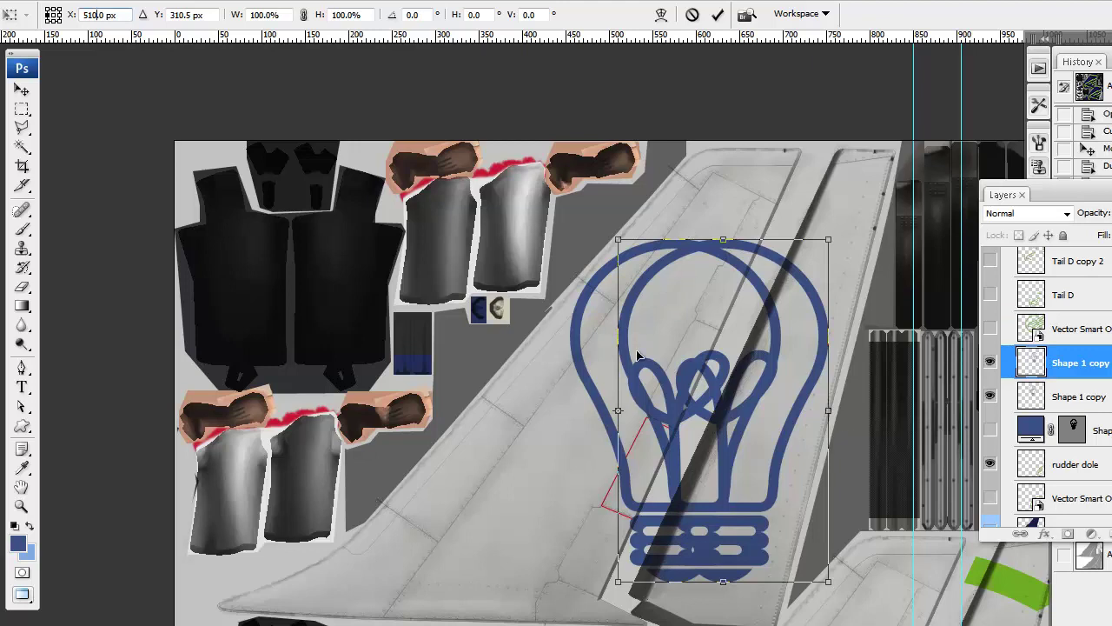
left_click(25, 91)
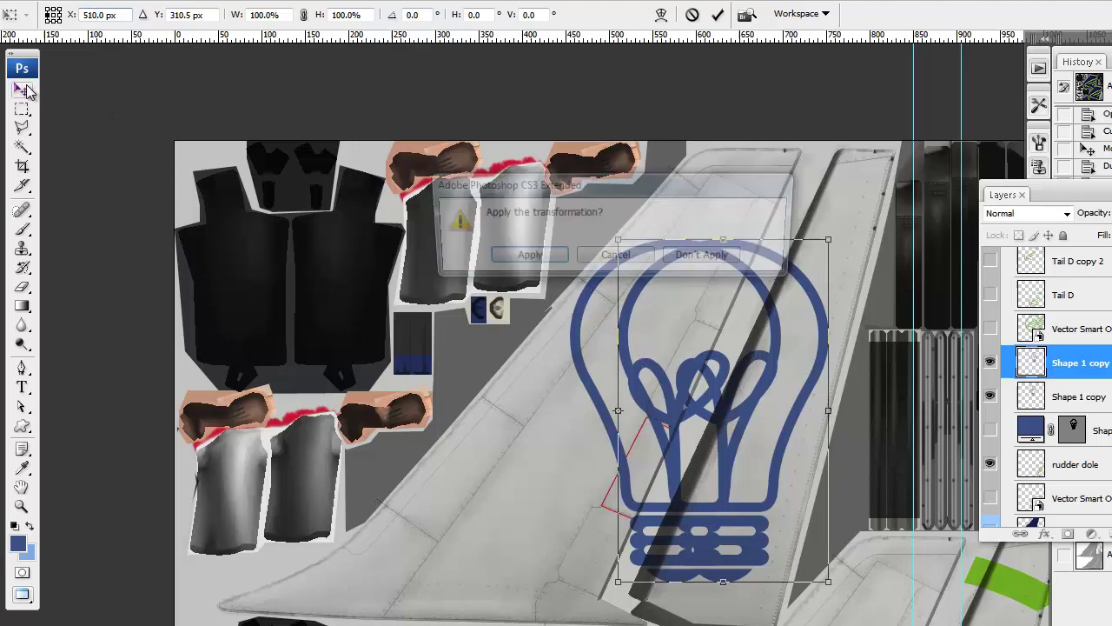
Apply the 55 px shift to the bulb copy and hide the Shape 1 copy layer
left_click(525, 254)
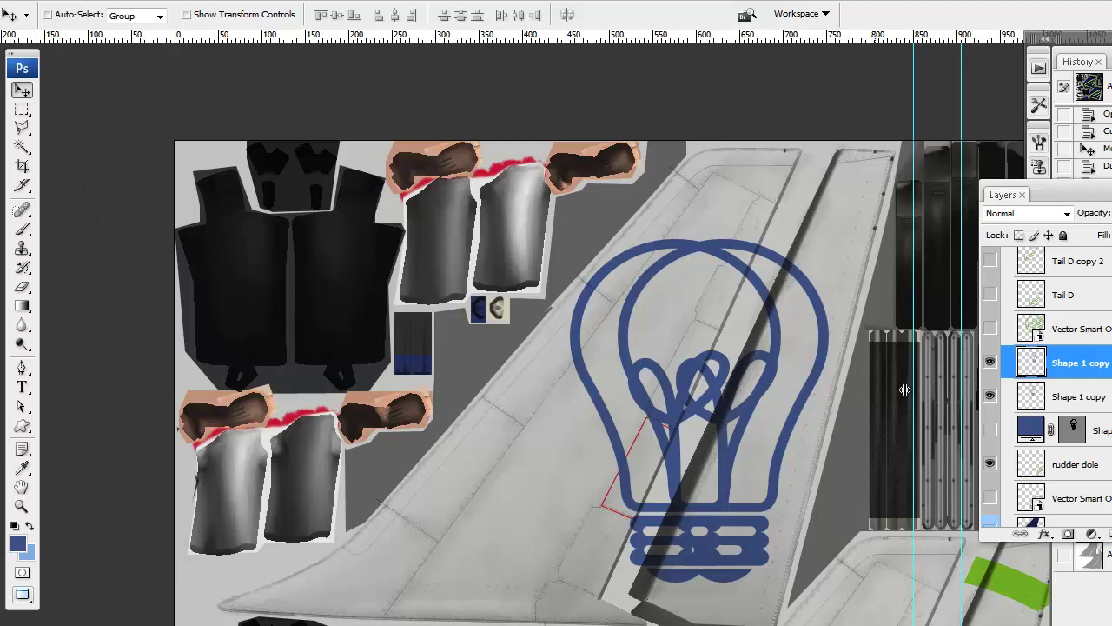
left_click(21, 129)
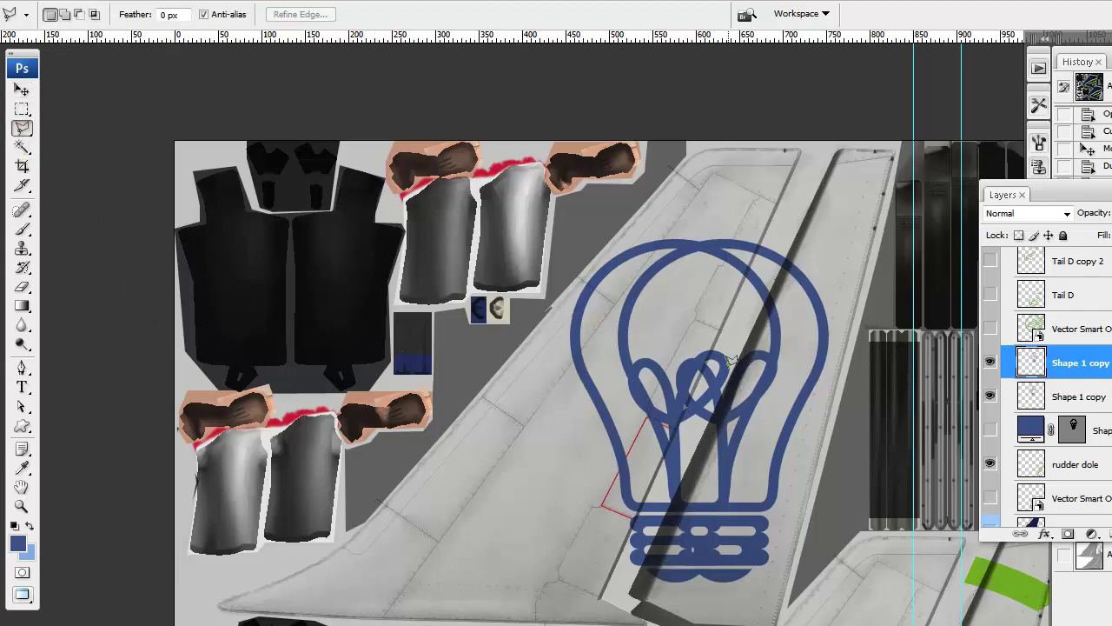
left_click(990, 396)
Lasso the tail fin's front stabilizer panel and delete the bulb portion inside it
left_click(783, 218)
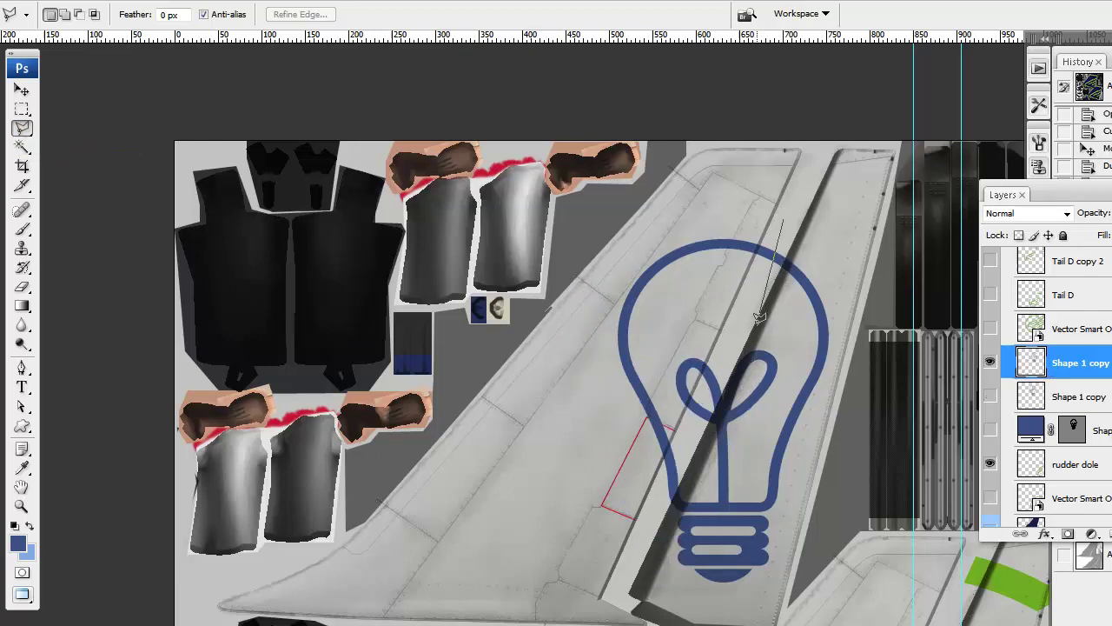
left_click(621, 578)
left_click(447, 509)
left_click(636, 161)
left_click(785, 202)
key("Delete")
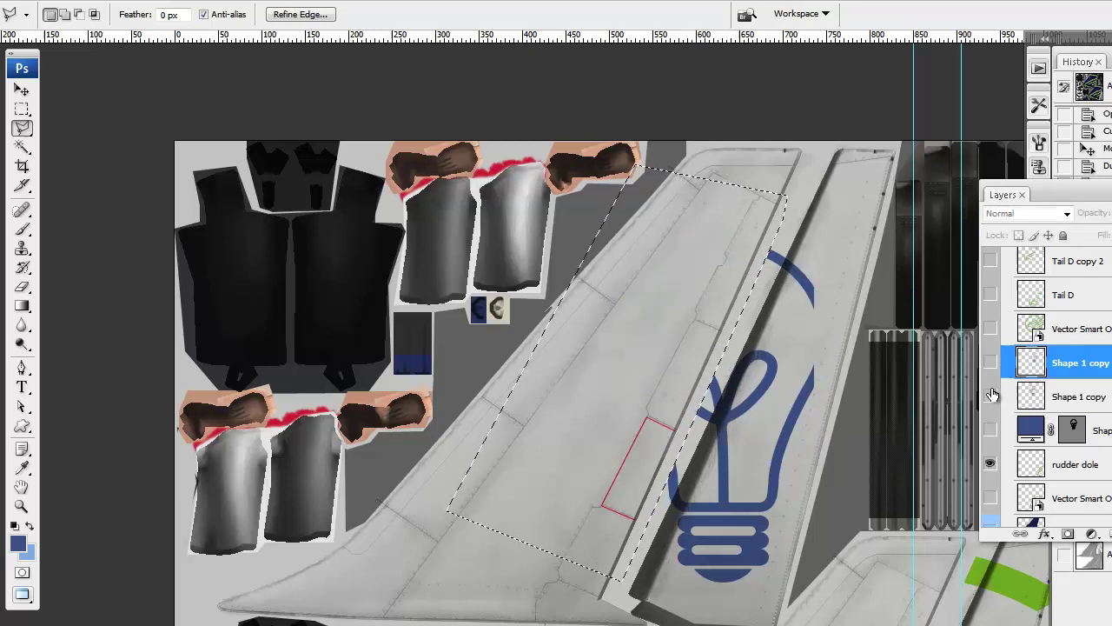
Show Shape 1 copy, lasso the rudder strip, and delete that copy's bulb section there
left_click(990, 396)
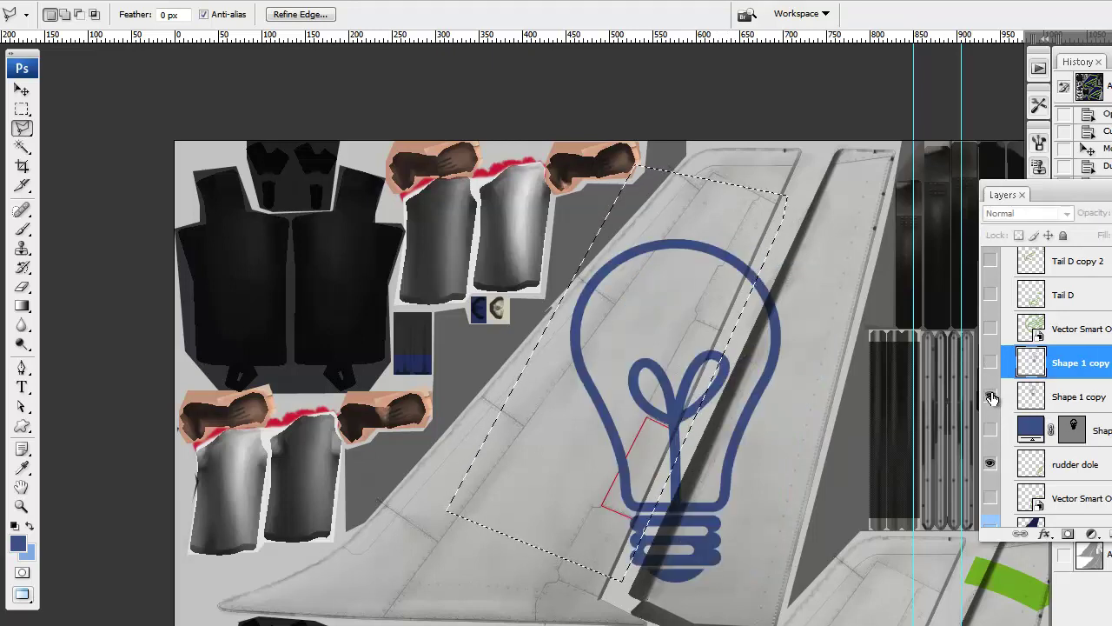
left_click(797, 205)
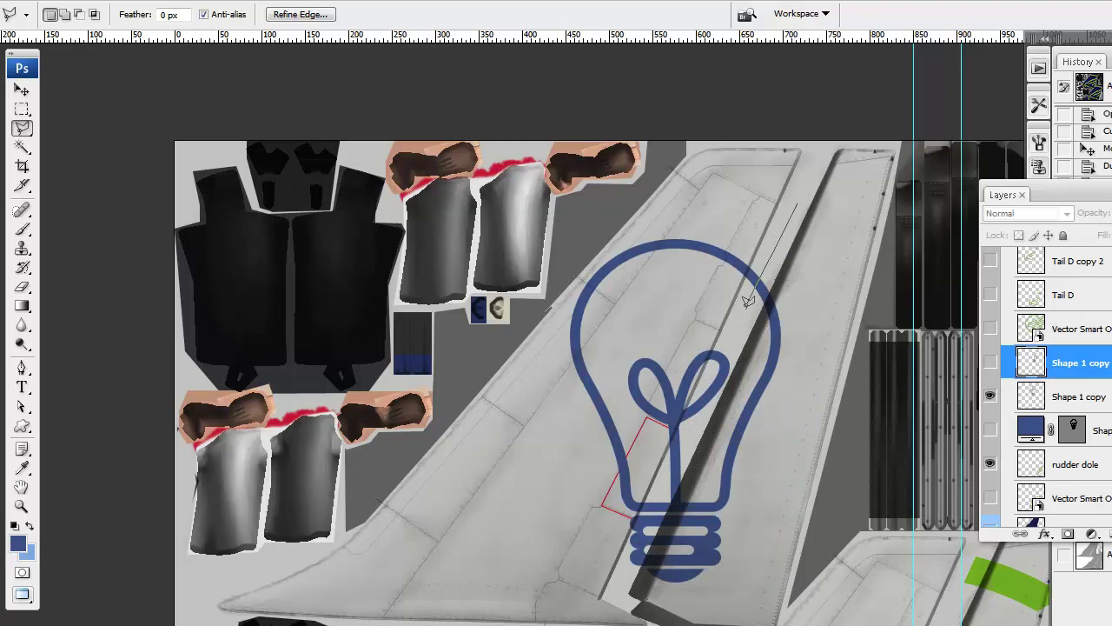
left_click(617, 577)
left_click(734, 622)
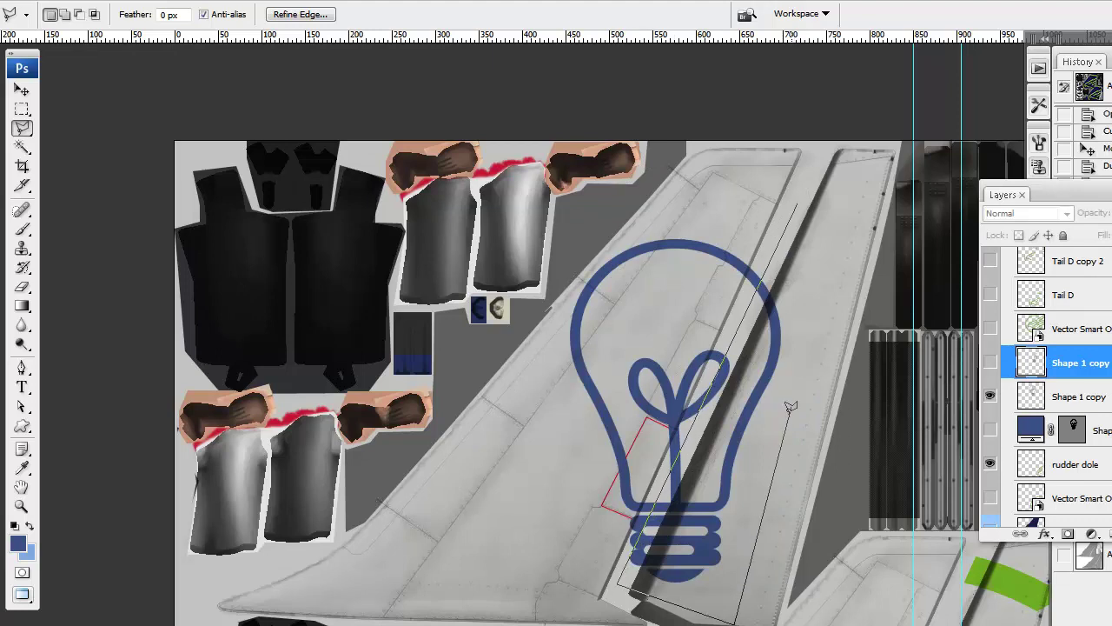
double_click(878, 224)
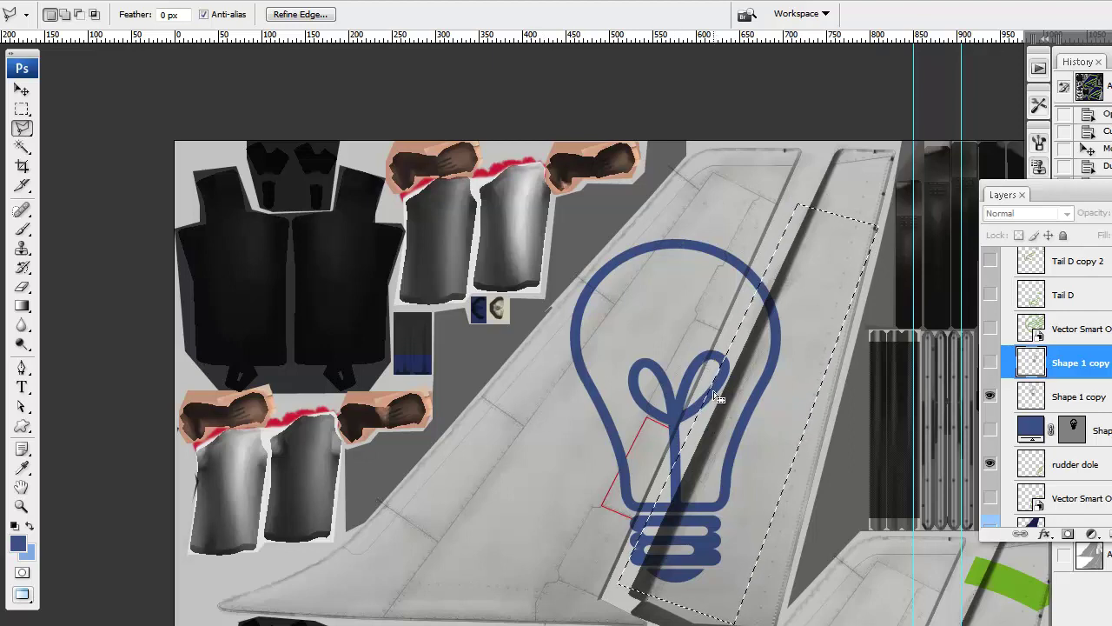
left_click(1082, 398)
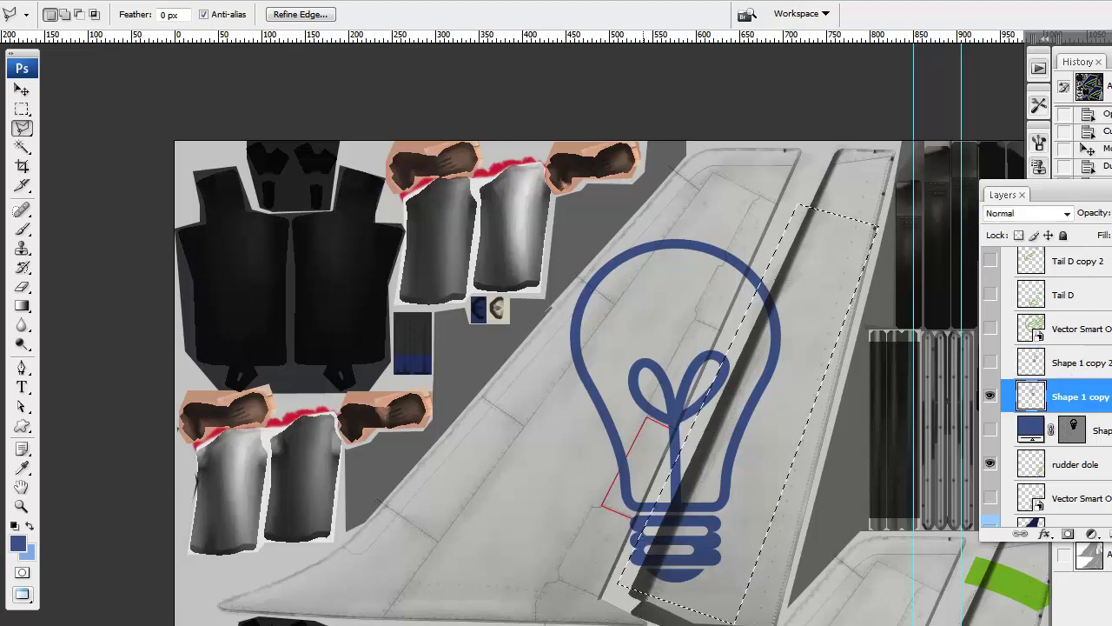
key("Delete")
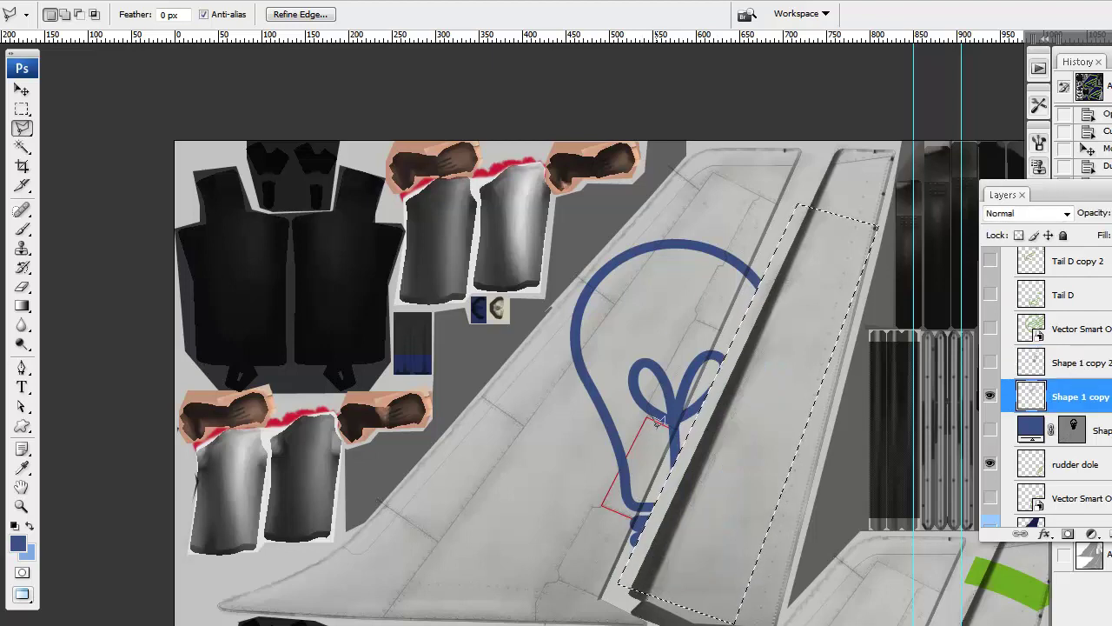
left_click(753, 198)
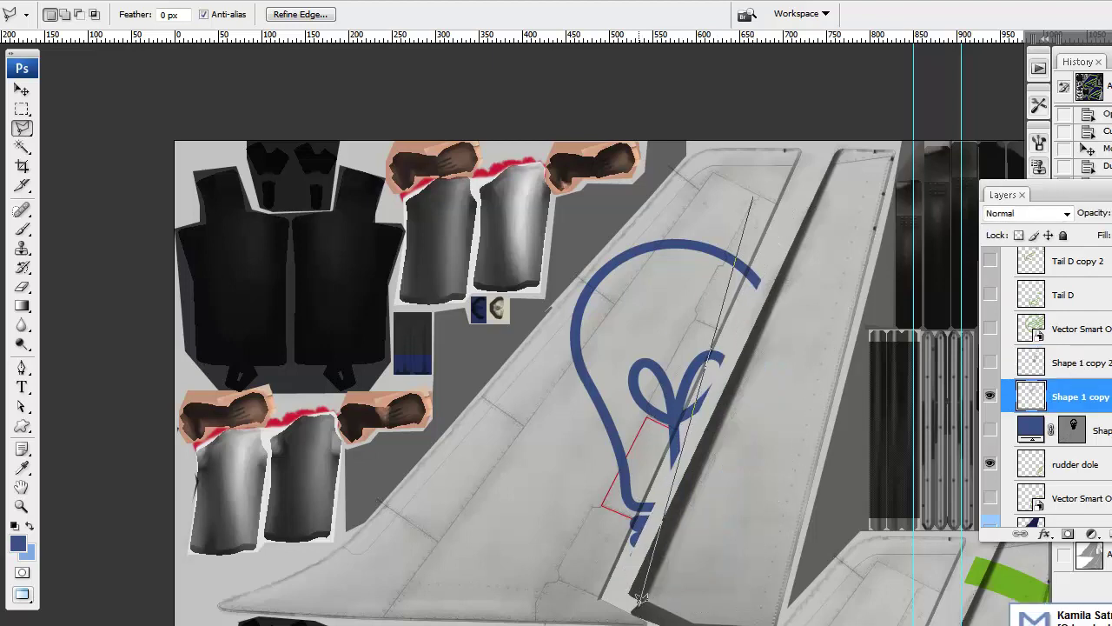
key("Escape")
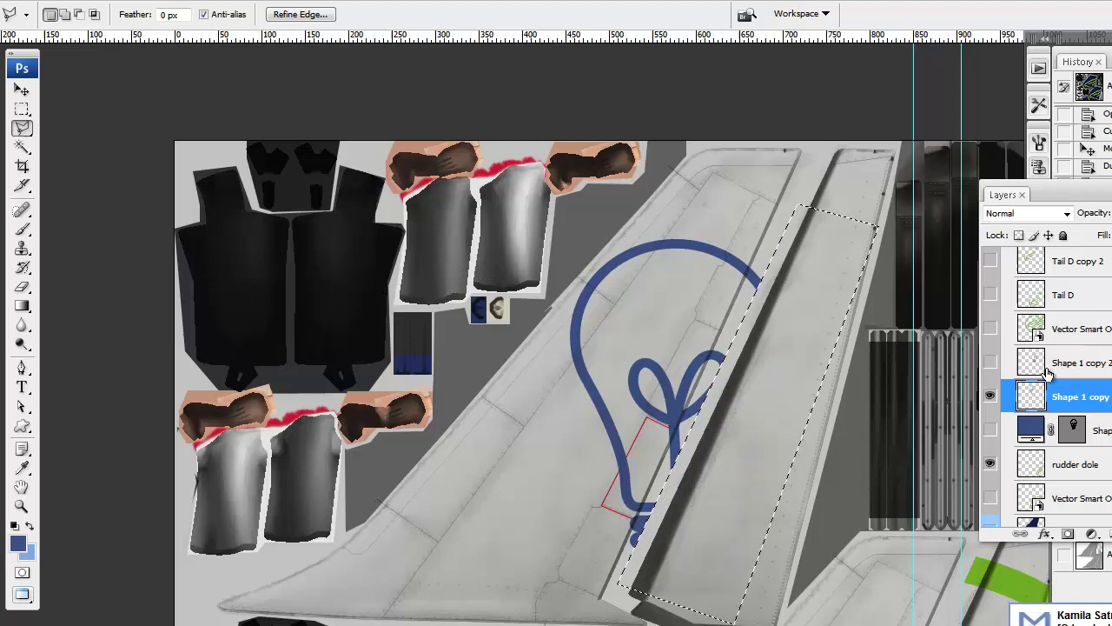
Deselect, show Shape 1 copy 2 too, and drag a horizontal guide near the bulb's top
key("m")
left_click(454, 202)
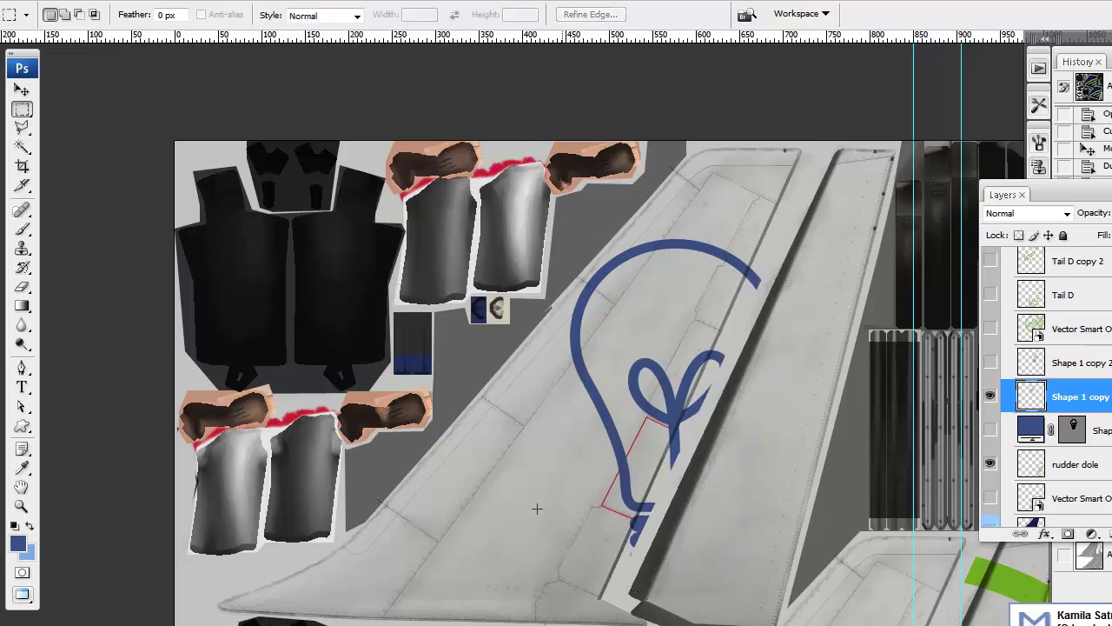
left_click(989, 362)
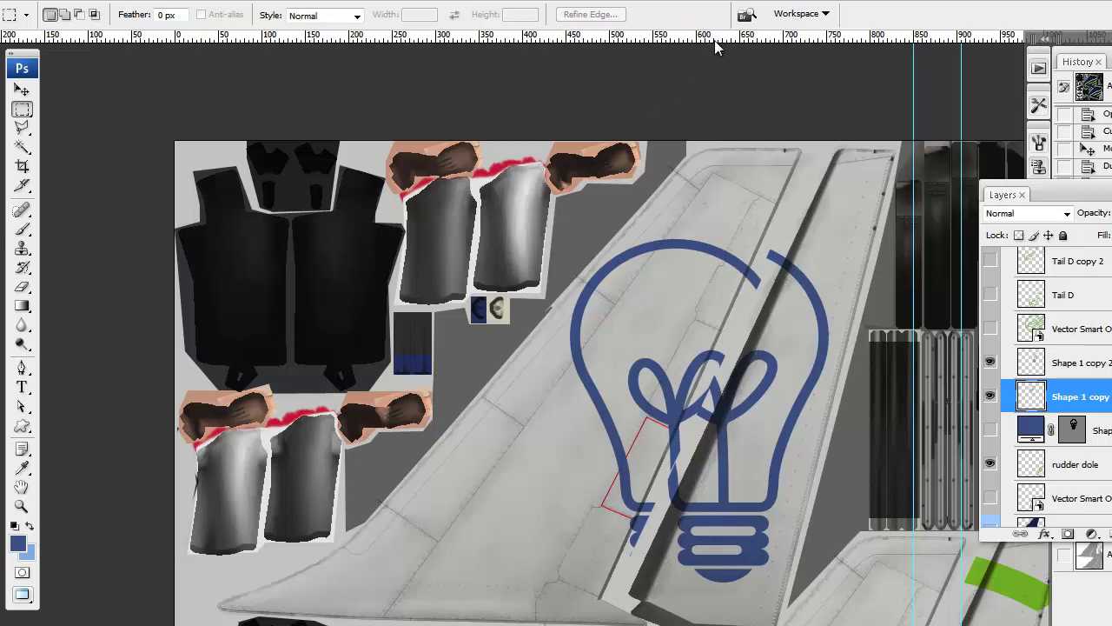
left_click_drag(719, 40, 728, 267)
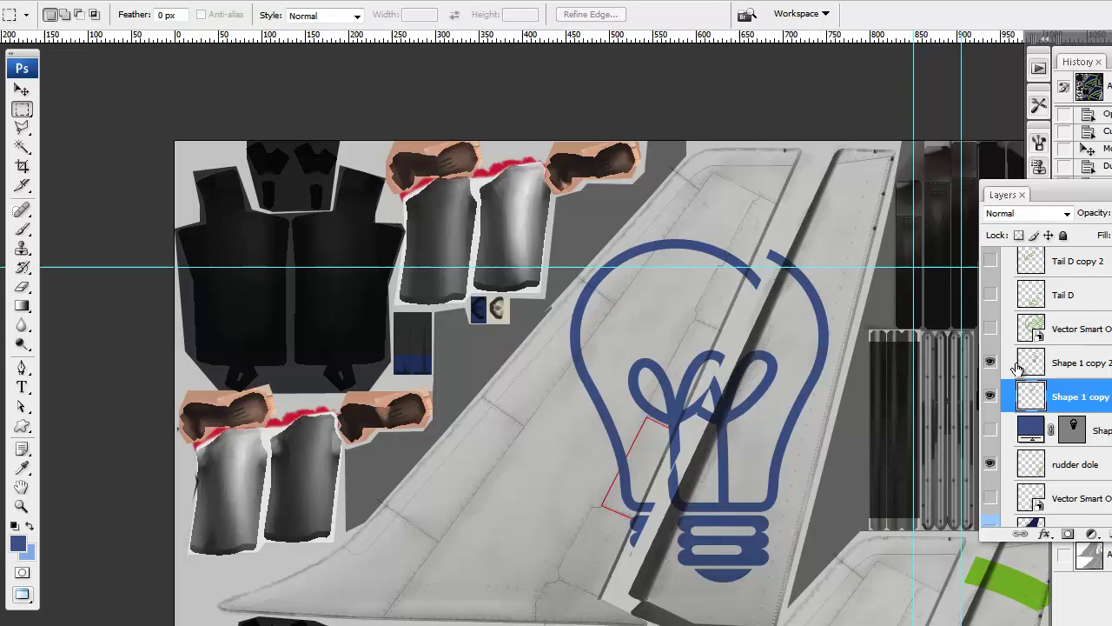
Hide both light-bulb copies and show the dark blue fin, Layer 8
left_click(991, 364)
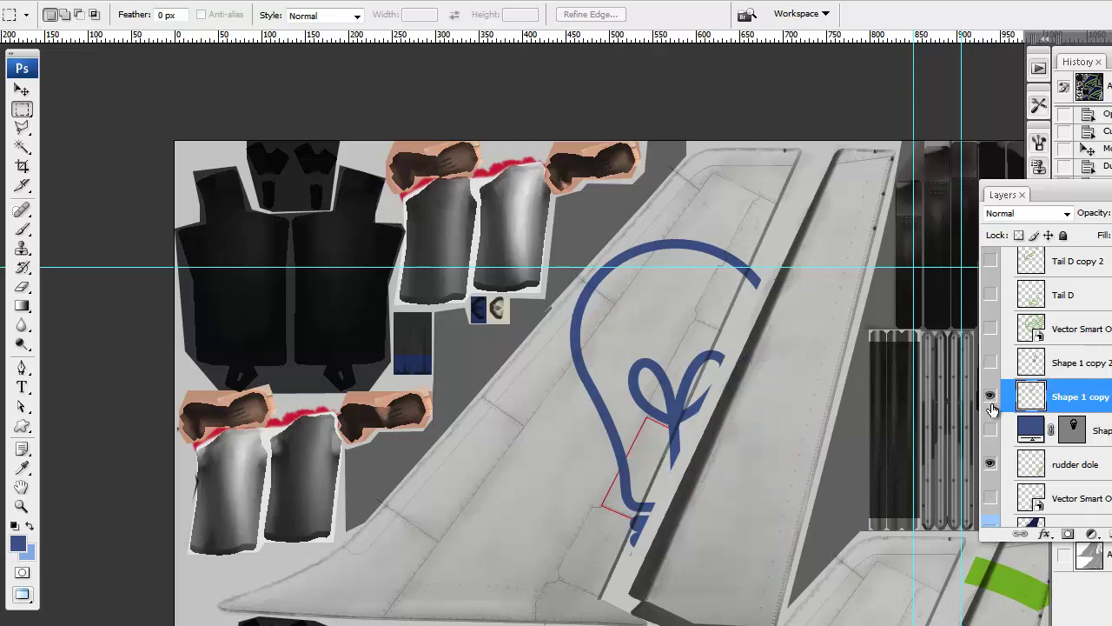
left_click(990, 395)
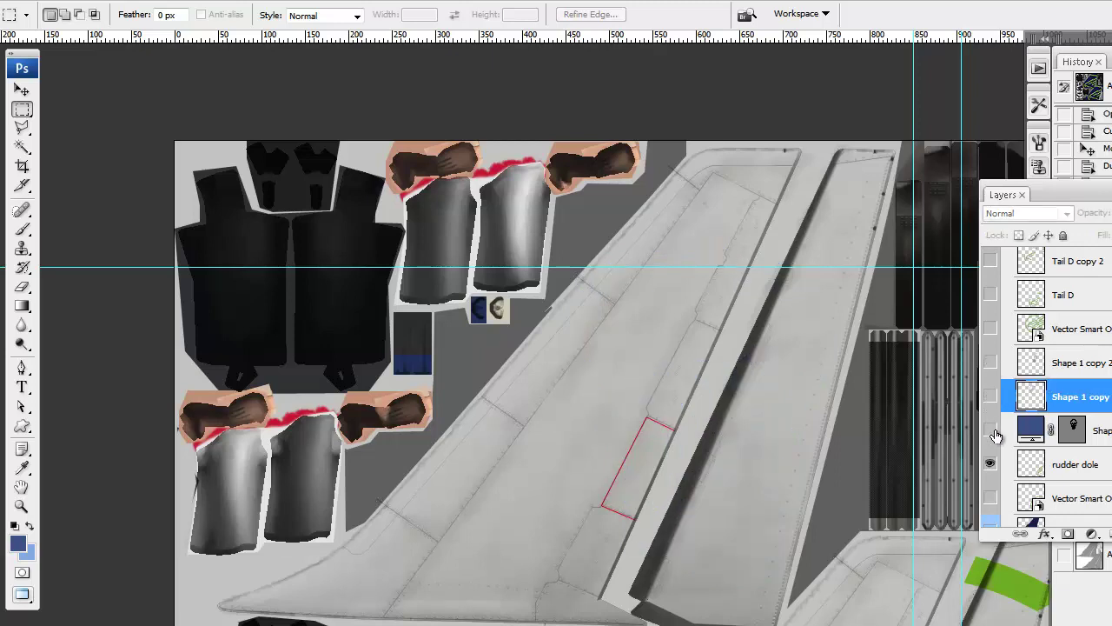
scroll(995, 434, "down", 2)
left_click(990, 466)
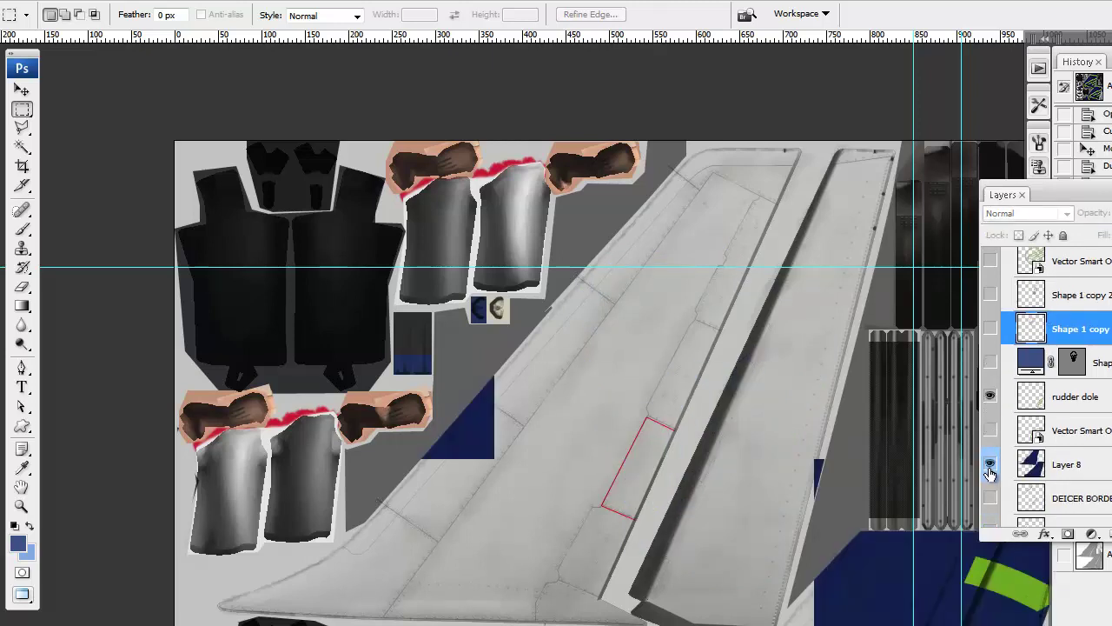
scroll(989, 469, "up", 1)
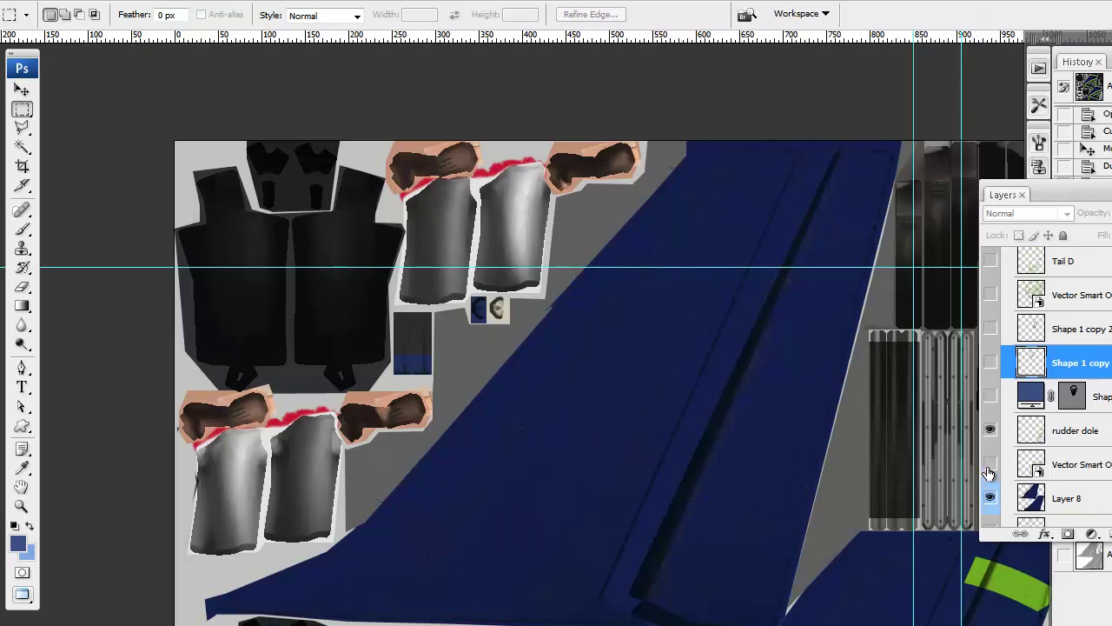
scroll(998, 304, "up", 1)
Show Tail D, Tail D copy 2 and the Vector Smart Object stripes, then hide the blue fin
left_click(989, 294)
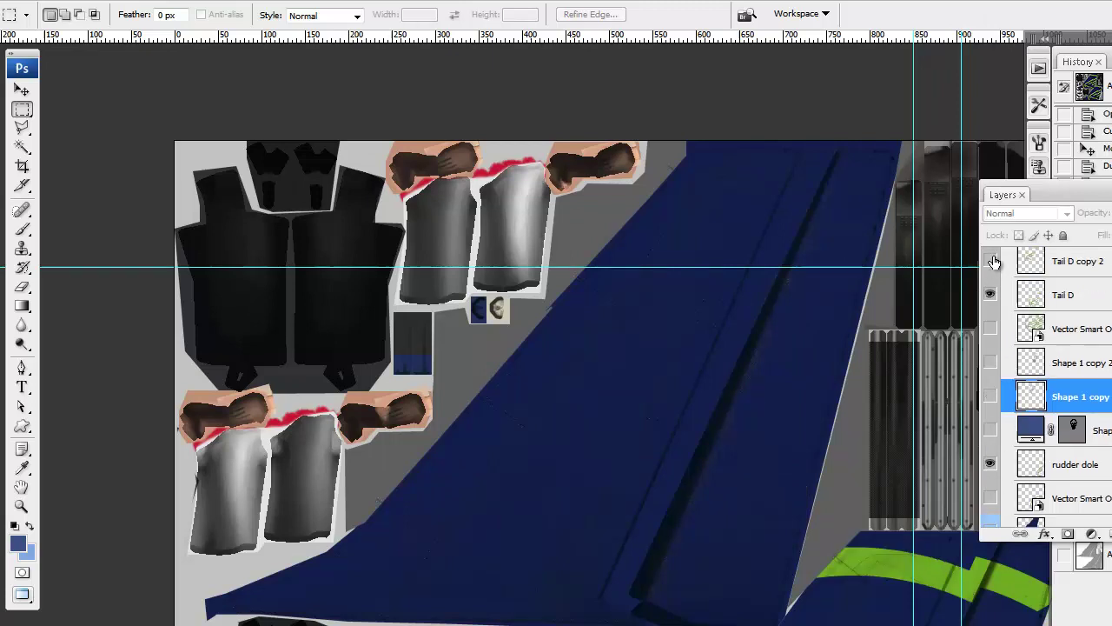
left_click(990, 261)
scroll(972, 348, "up", 1)
scroll(996, 335, "up", 2)
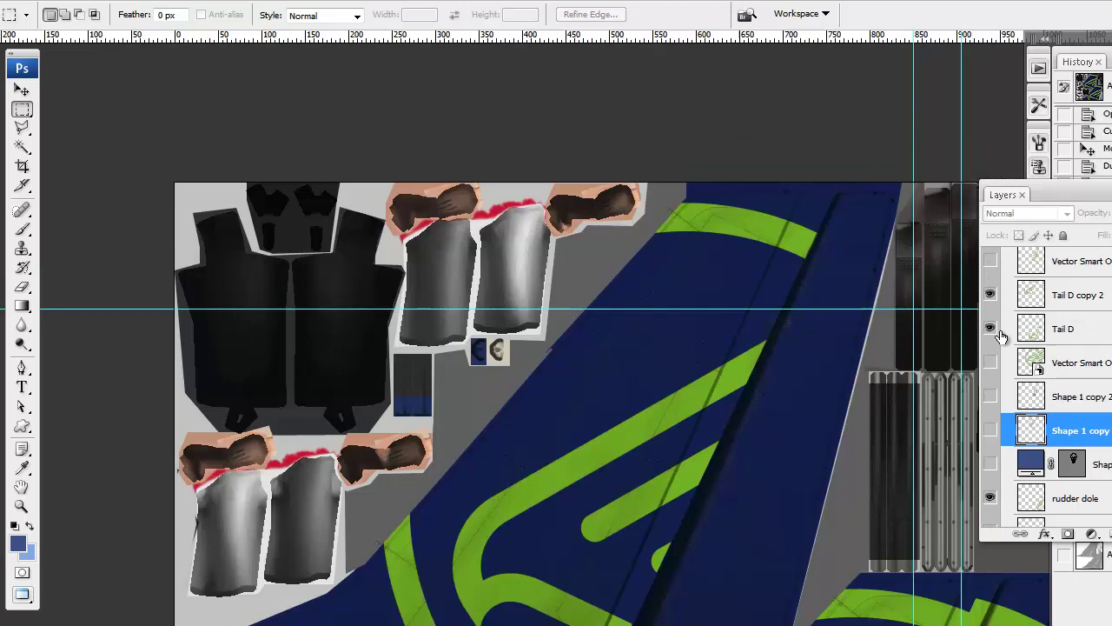
left_click(990, 295)
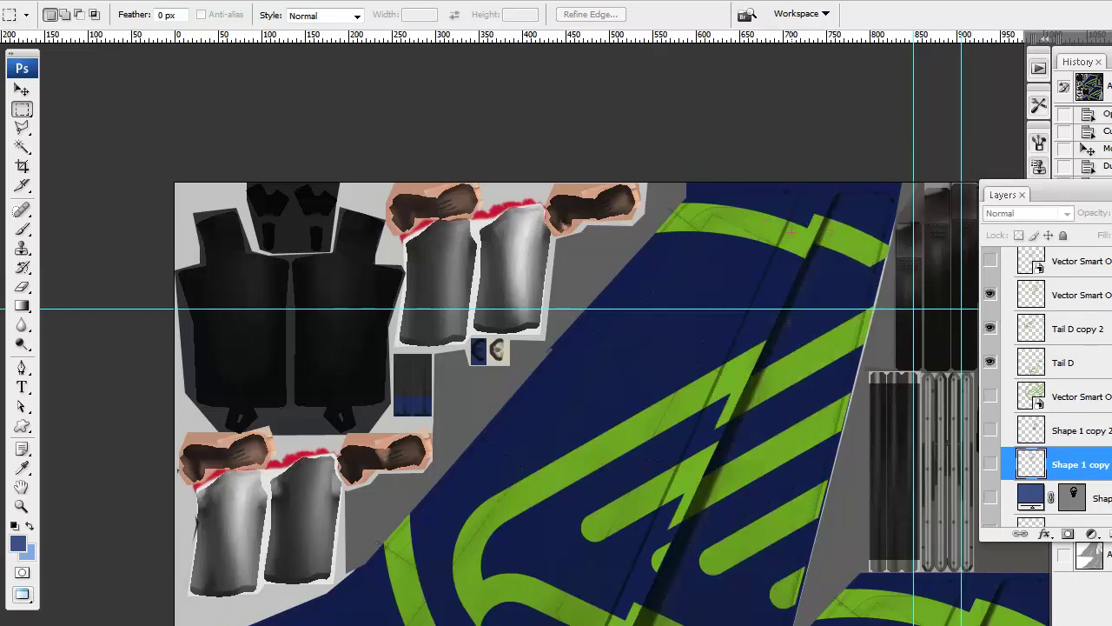
scroll(986, 486, "down", 3)
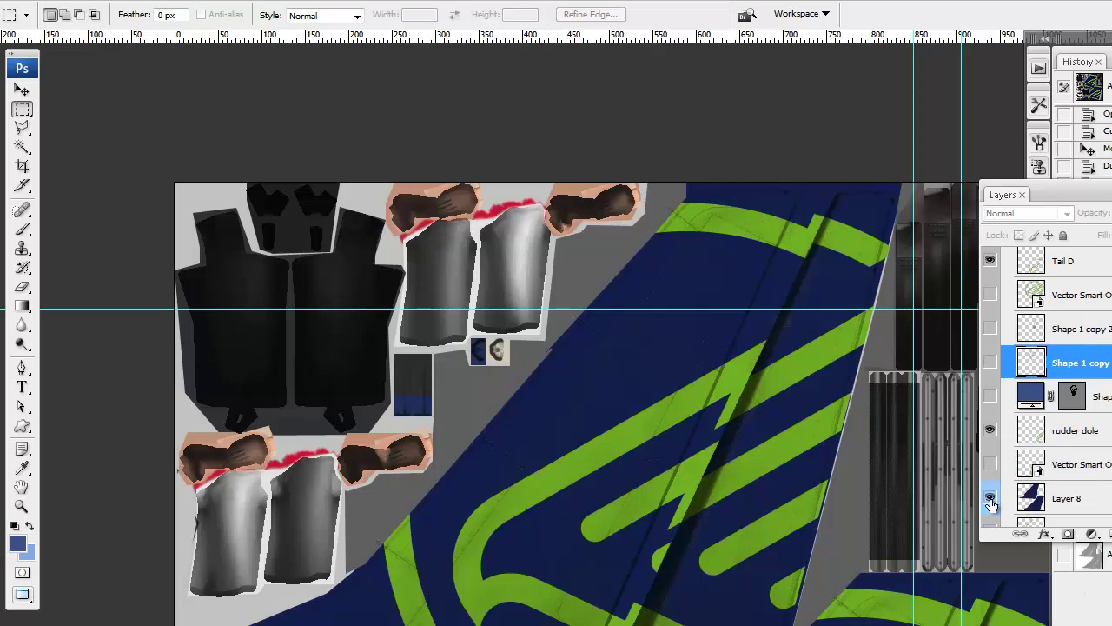
left_click(990, 498)
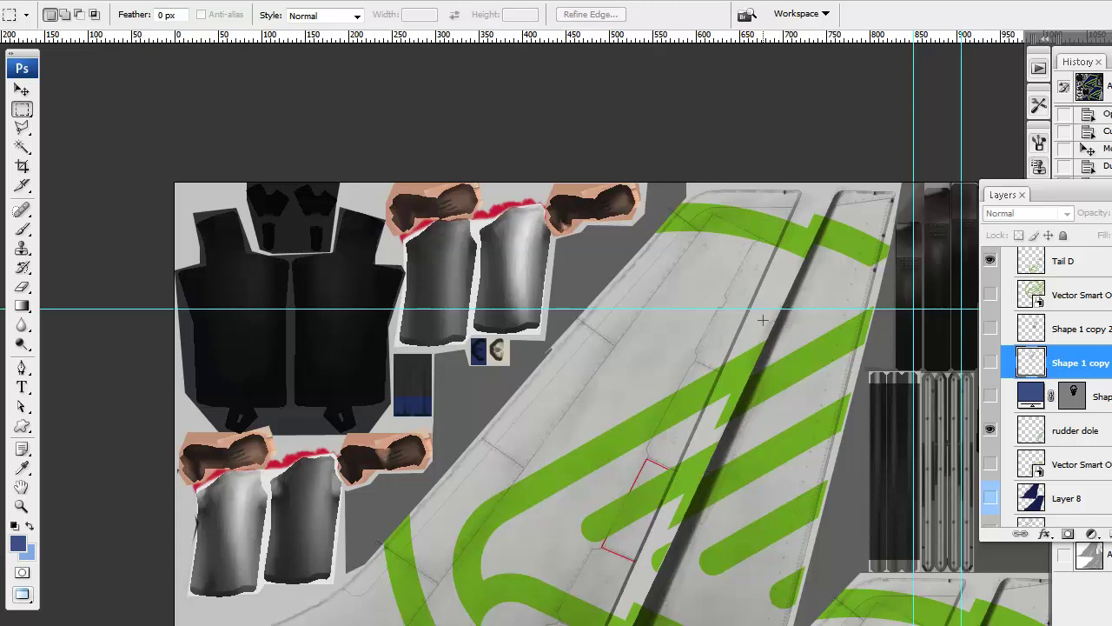
Drag the horizontal guide off the tail into the top ruler to remove it
key("v")
left_click_drag(764, 309, 757, 365)
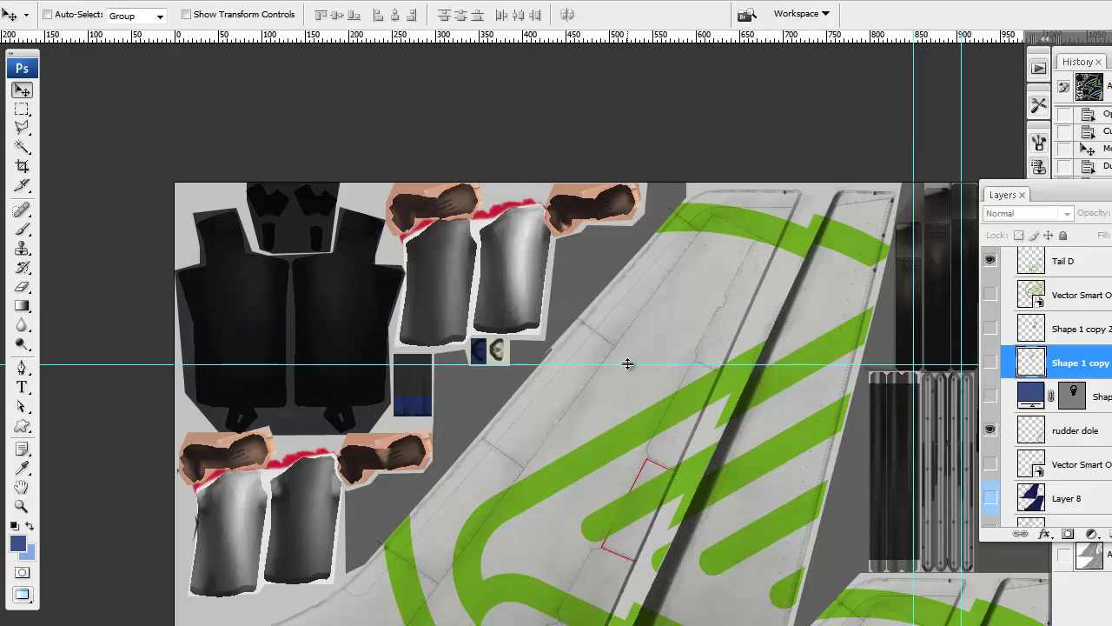
left_click_drag(628, 365, 674, 37)
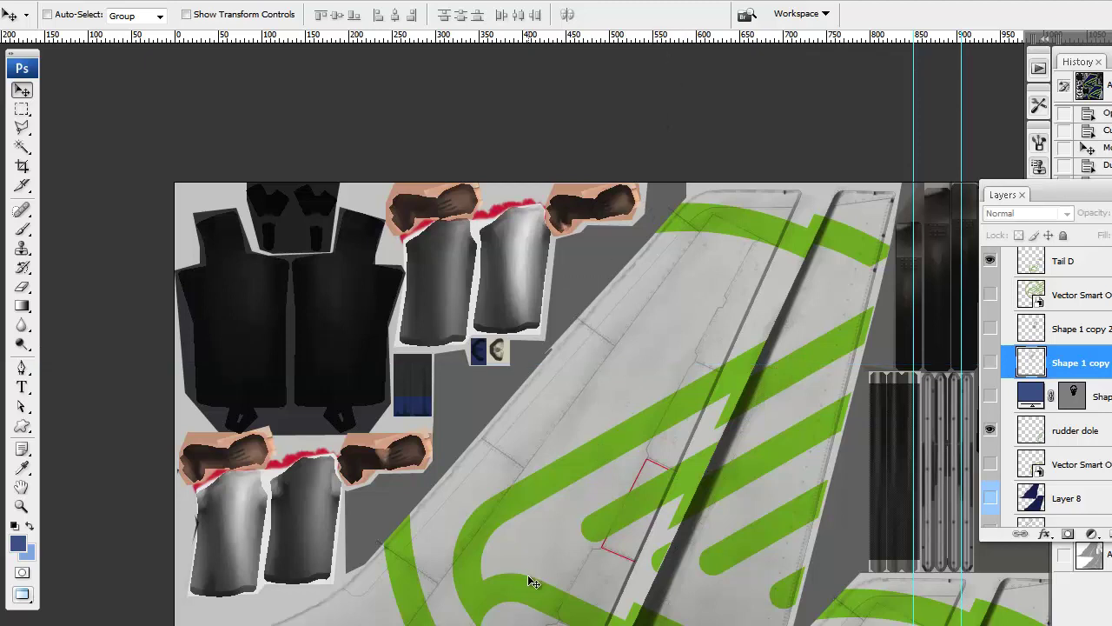
scroll(995, 373, "down", 1)
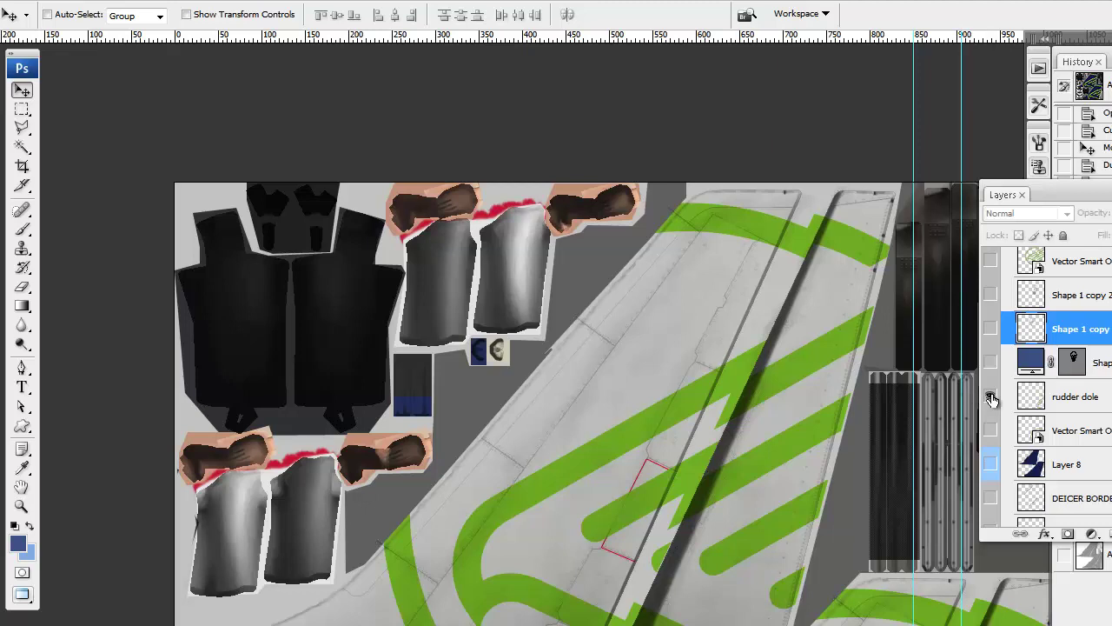
left_click(991, 464)
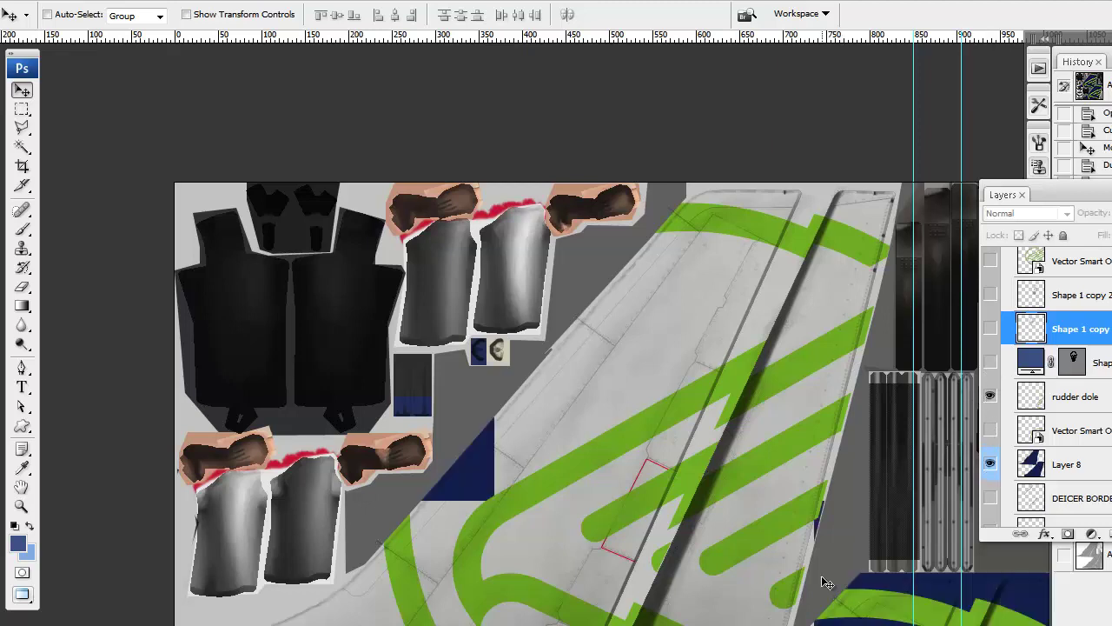
scroll(834, 580, "down", 4)
scroll(827, 583, "down", 6)
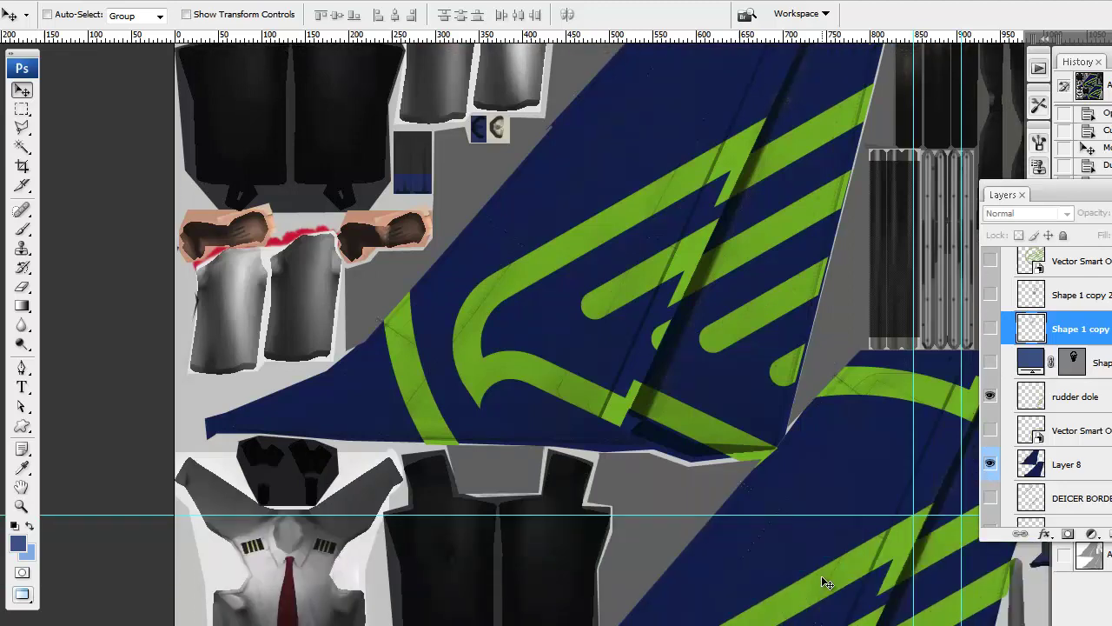
scroll(821, 584, "up", 8)
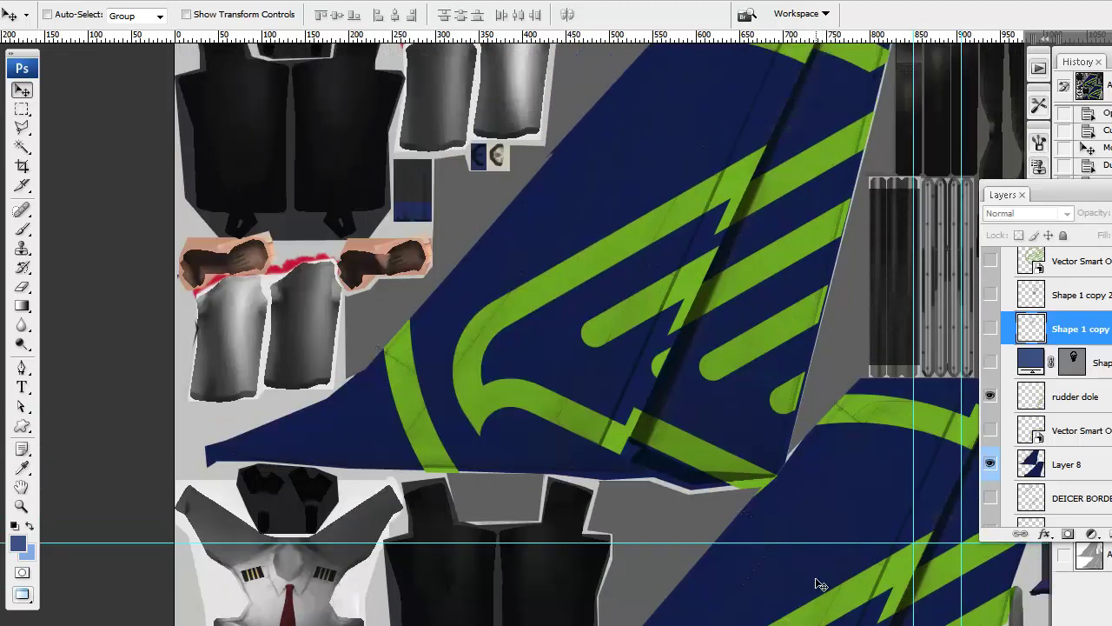